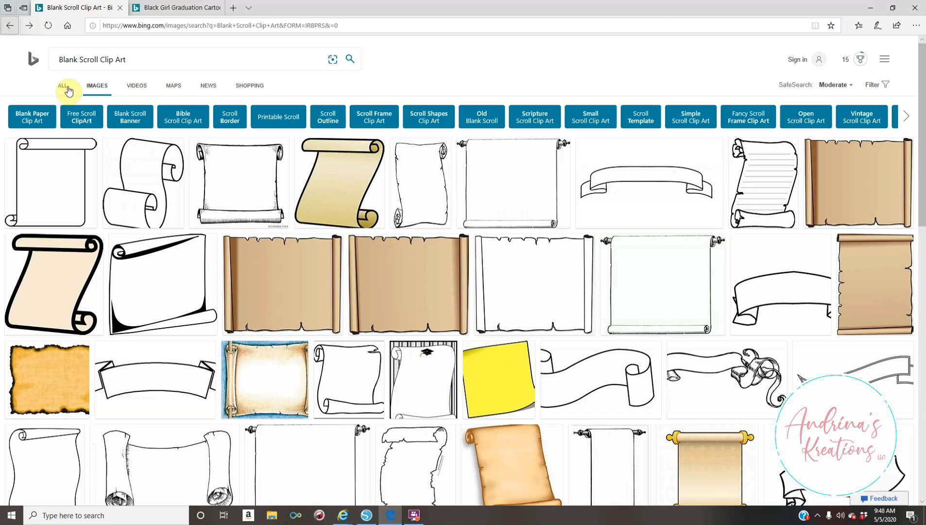
Step: Preview the S-shaped blank scroll clip art in the image results and switch to Silhouette Studio
click(155, 172)
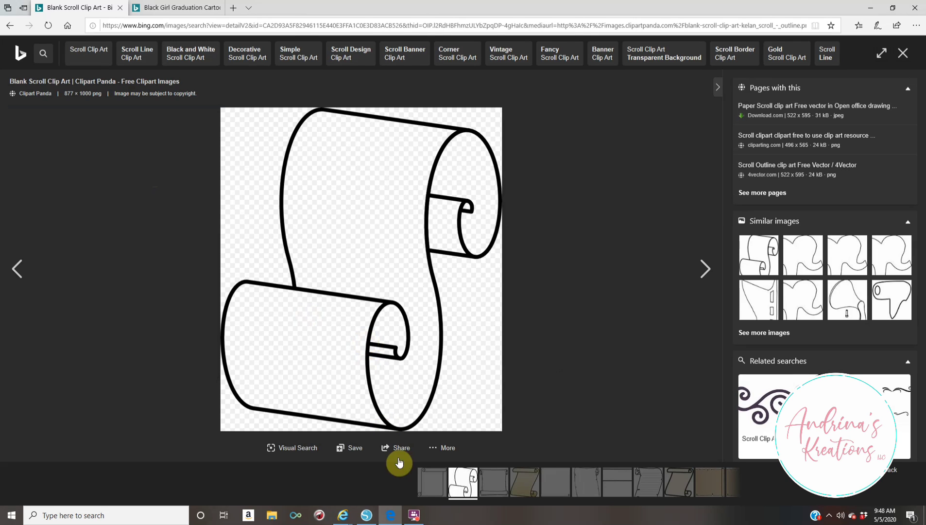
click(366, 515)
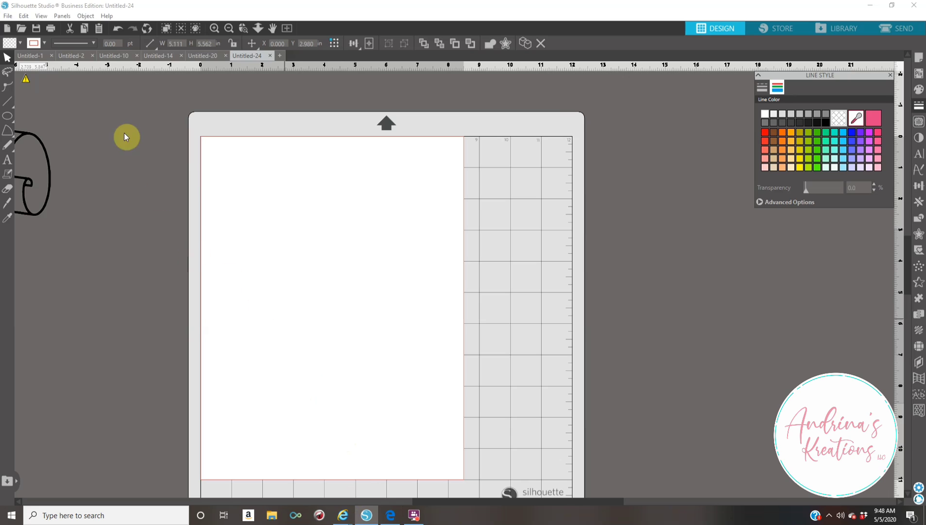
click(7, 16)
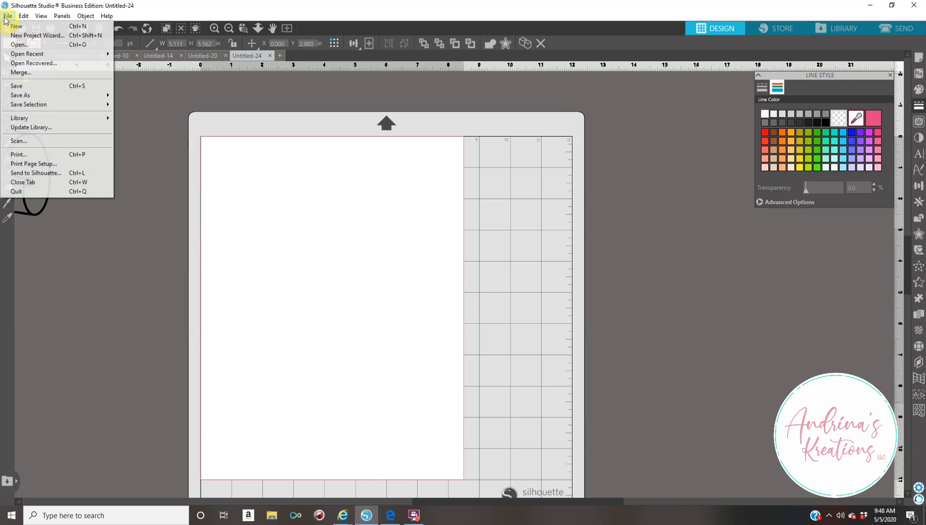
click(27, 74)
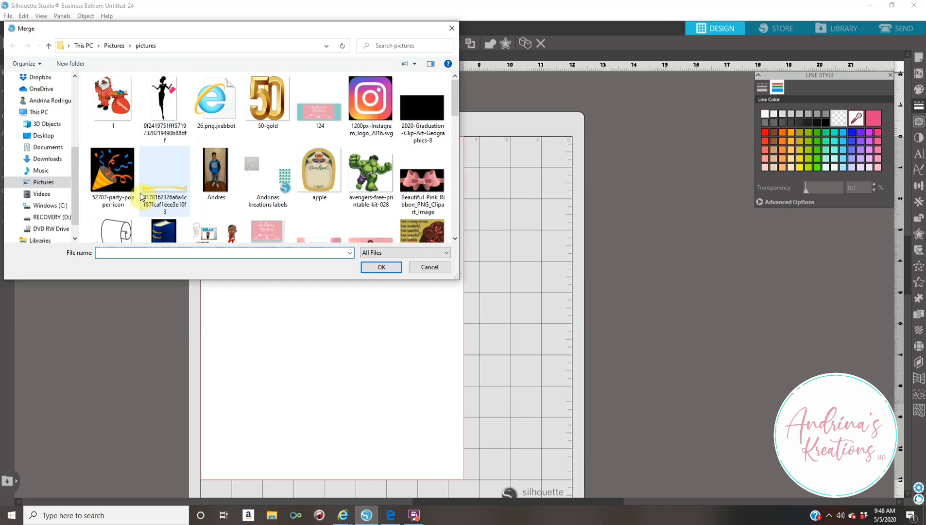
click(452, 28)
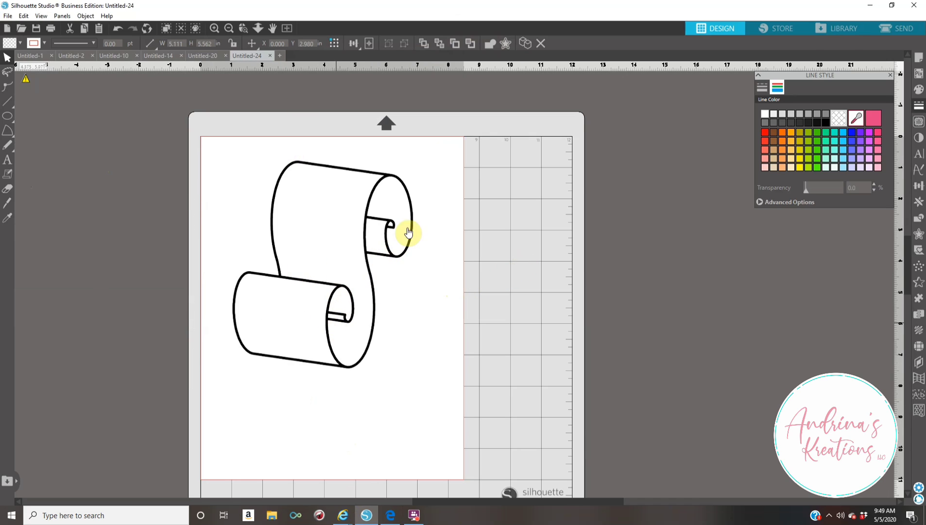
Step: Trace the outer edge of the scroll image using a trace area of about 8.1 by 8.3 in
click(675, 181)
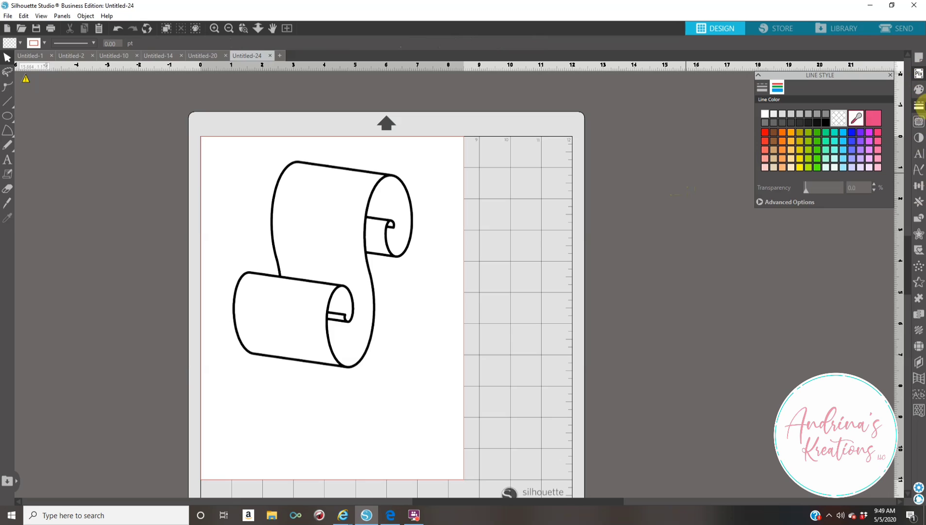
click(920, 122)
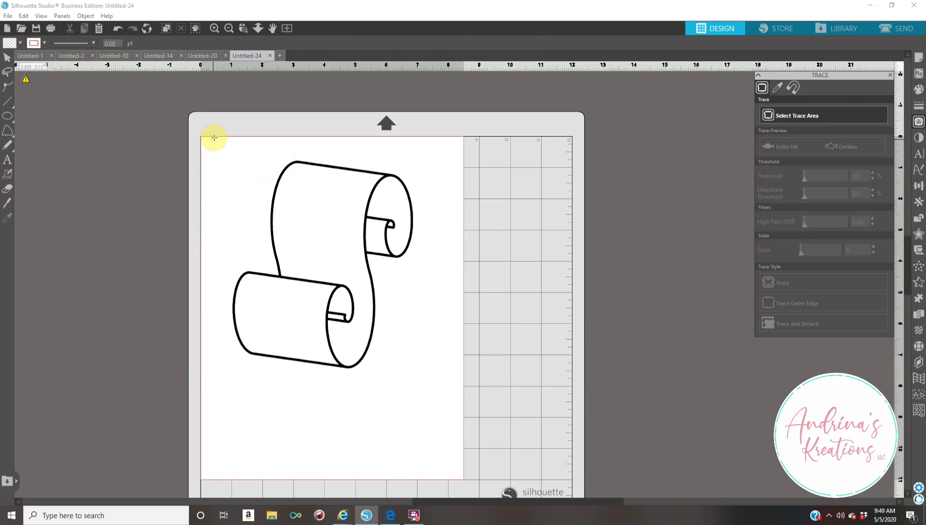
mouse_move(201, 137)
mouse_down()
mouse_move(416, 209)
mouse_move(452, 399)
mouse_up()
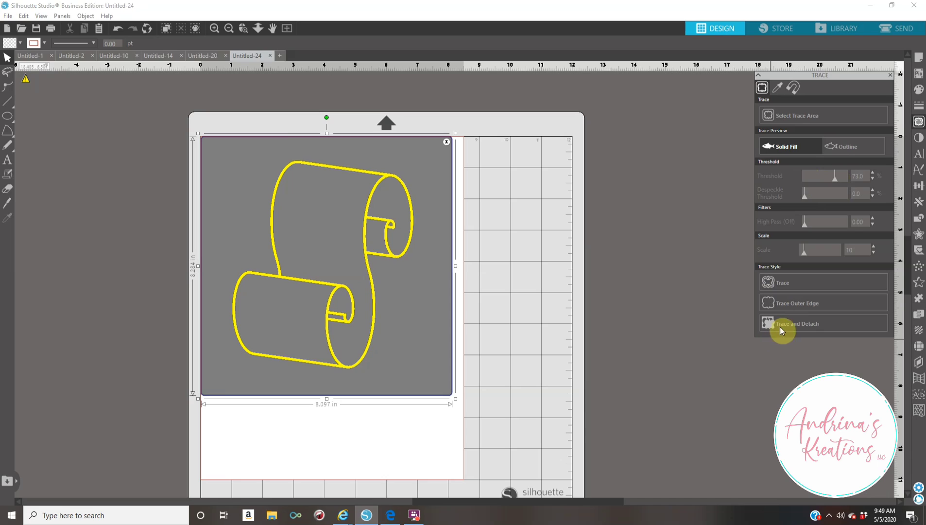
click(791, 303)
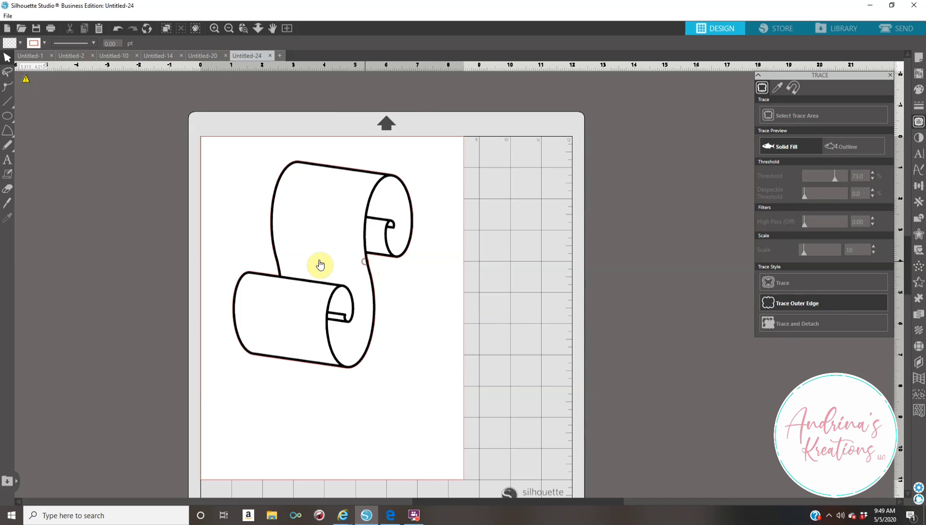
Step: Separate the outer-edge outline from the scroll image, placing the outline beside the white page and the image back on it
drag(284, 254, 204, 227)
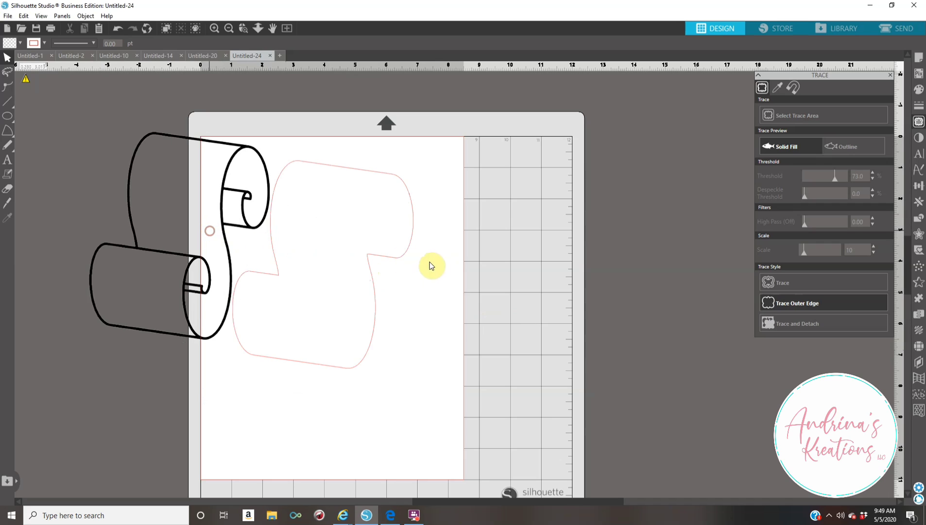
click(385, 258)
mouse_move(387, 261)
mouse_down()
mouse_move(426, 255)
mouse_move(420, 265)
mouse_move(506, 265)
mouse_up()
drag(591, 260, 601, 259)
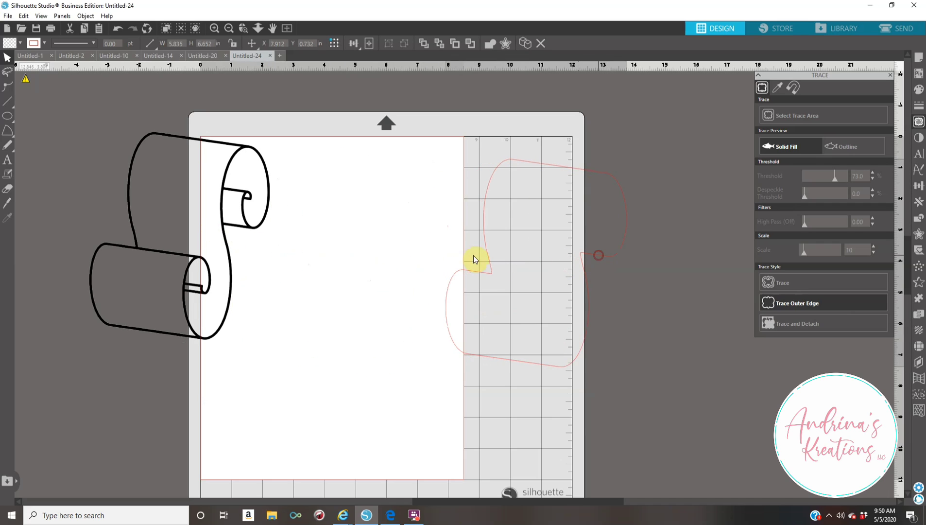
drag(228, 236, 344, 262)
click(343, 263)
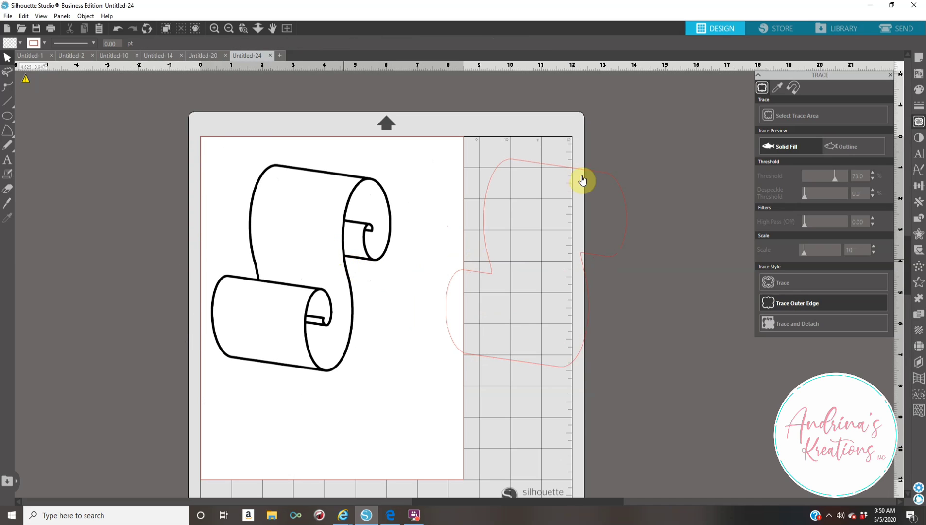
Step: Trace the entire scroll image with the Trace style, using a trace area about 7 in wide
click(796, 116)
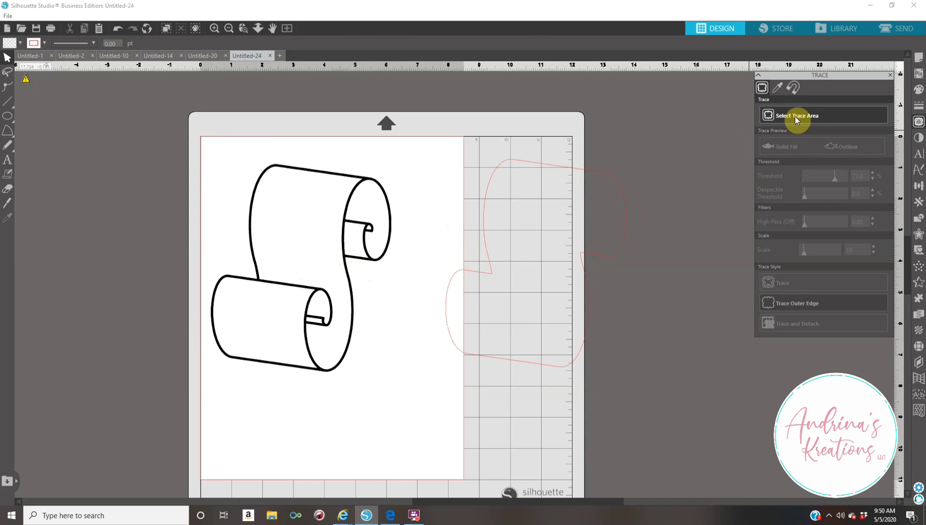
mouse_move(193, 141)
mouse_down()
mouse_move(331, 169)
mouse_move(399, 327)
mouse_move(402, 371)
mouse_up()
drag(410, 422, 408, 423)
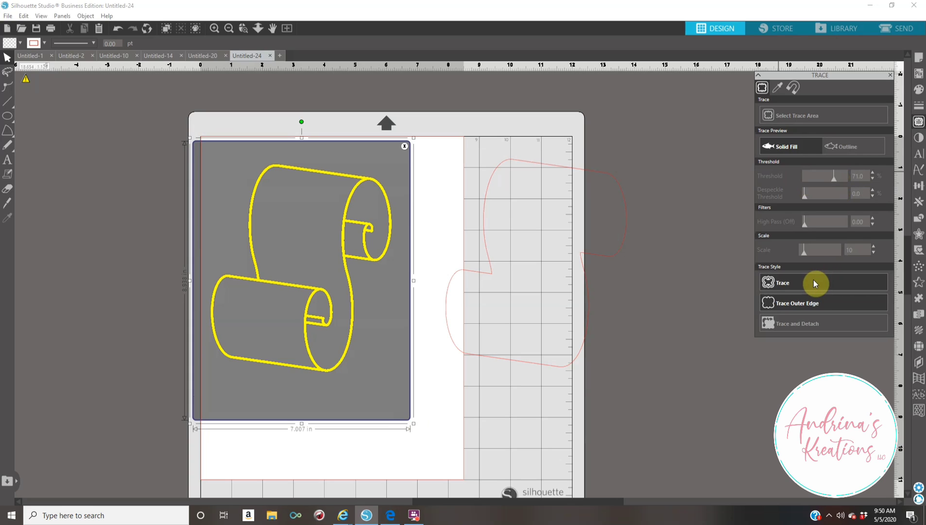
click(787, 284)
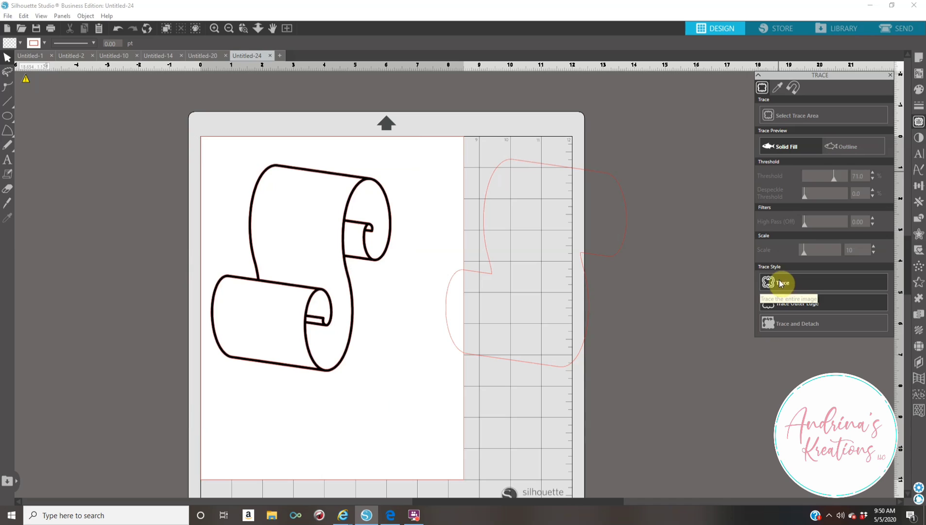
Step: Move the original scroll image off the mat and arrange the detailed trace and outer-edge outline side by side
mouse_move(264, 189)
mouse_down()
mouse_move(72, 176)
mouse_move(79, 201)
mouse_move(3, 168)
mouse_up()
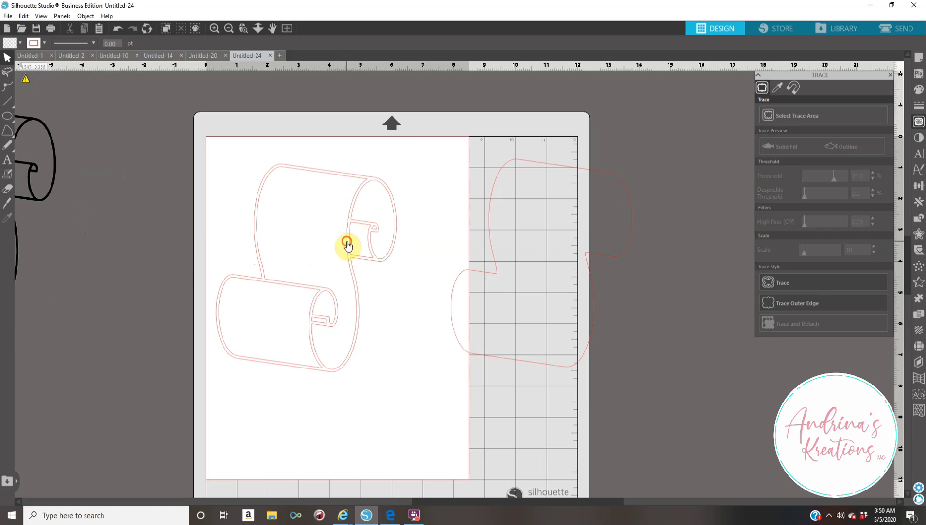
drag(347, 246, 304, 222)
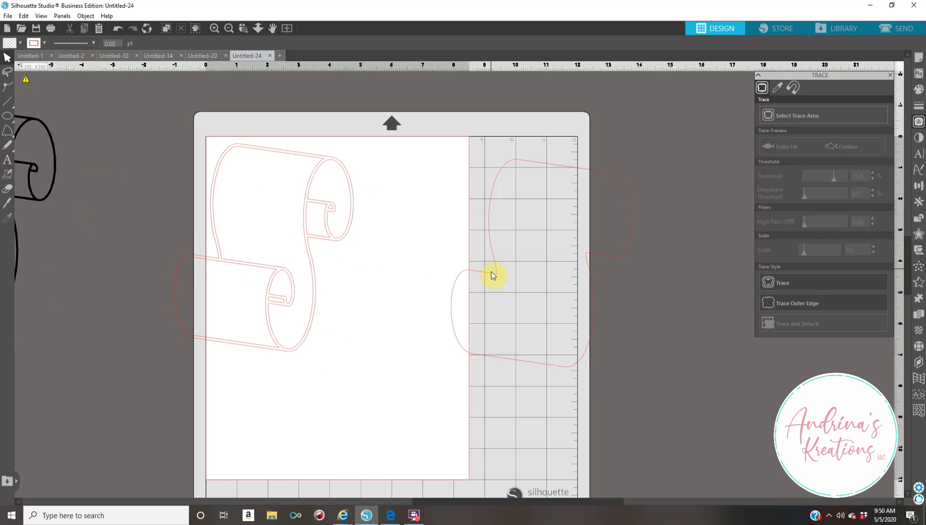
drag(492, 272, 369, 290)
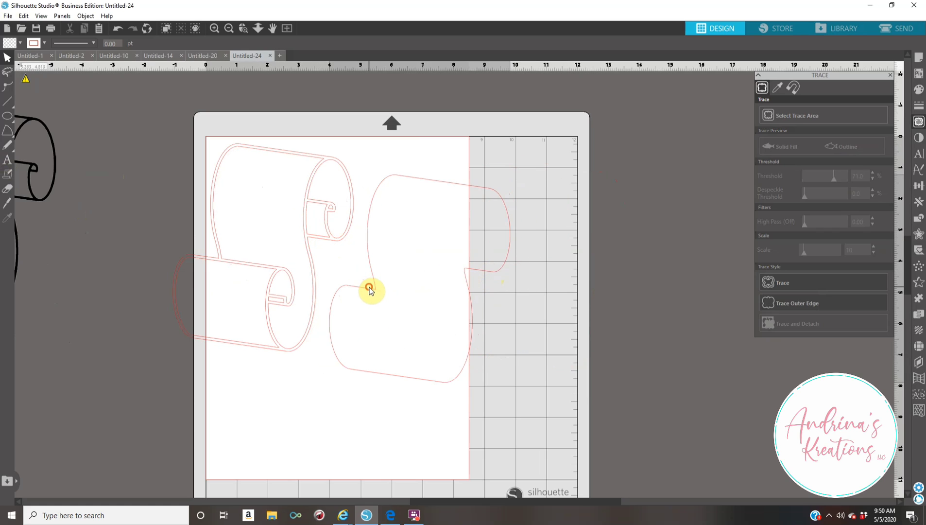
Step: Duplicate both the detailed scroll trace and the outer-edge outline, and move the copies off the mat's right side
drag(151, 118, 524, 417)
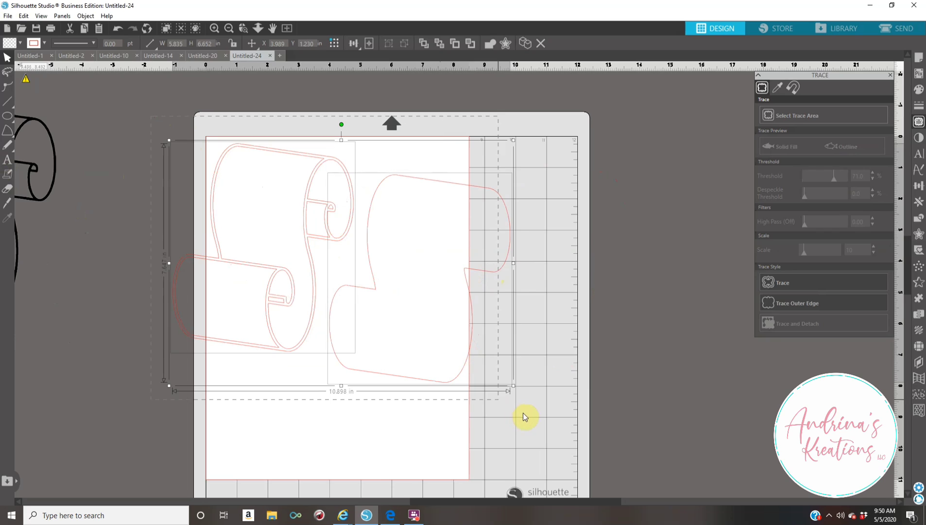
right_click(375, 291)
click(422, 92)
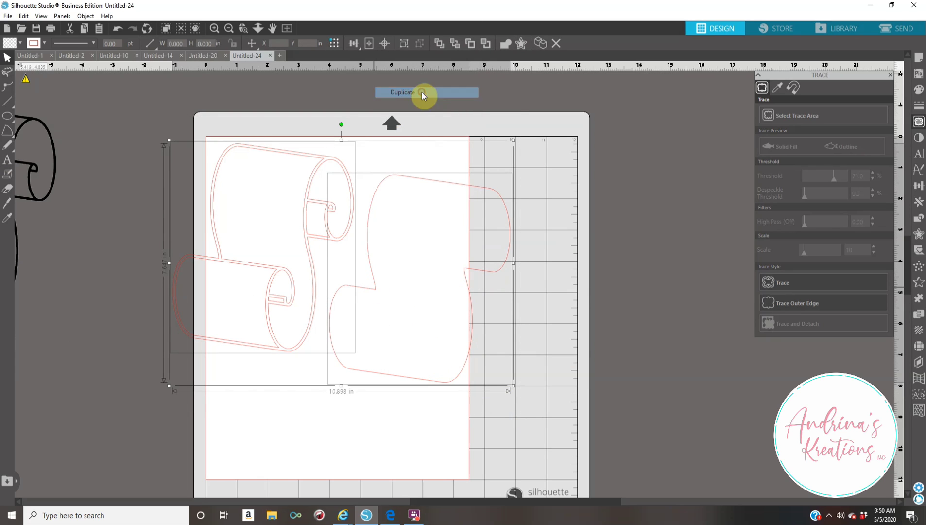
click(492, 277)
drag(491, 273, 922, 158)
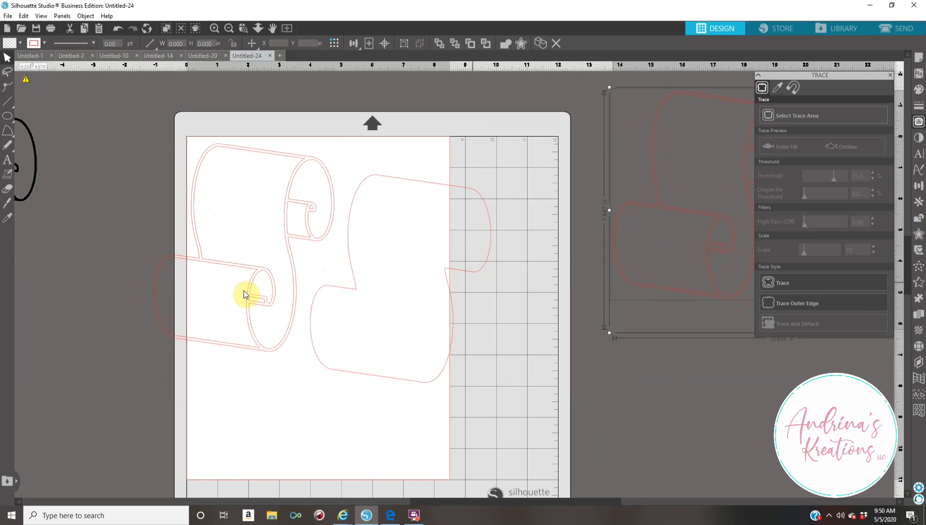
Step: Move the detailed scroll trace off the mat's left side and center the outer-edge outline on the page
drag(247, 310, 20, 284)
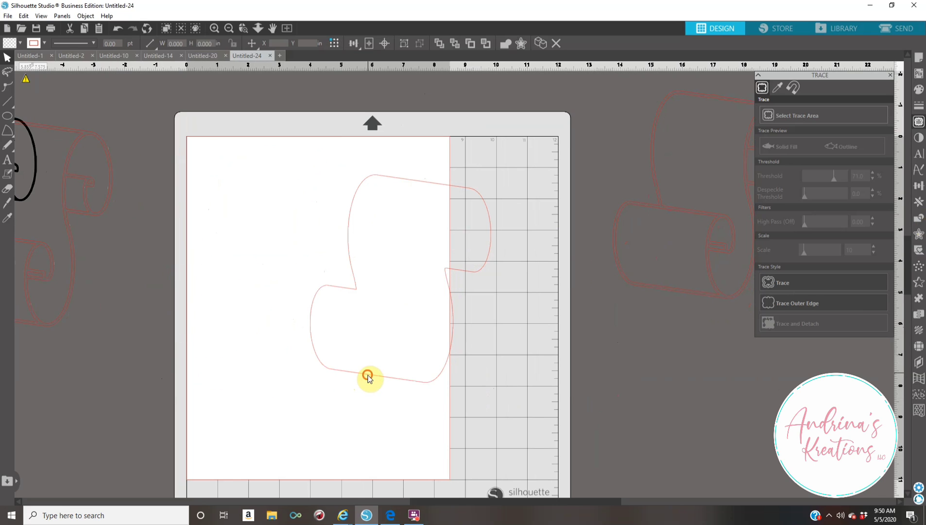
drag(368, 377, 286, 378)
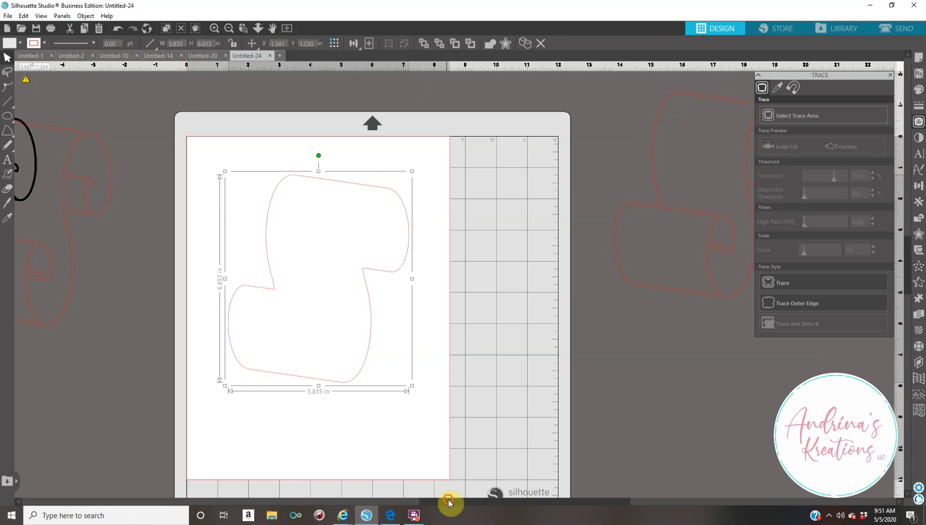
Step: Move the pink-background graduate portrait from the artwork beside the mat onto the page near the scroll outline
click(308, 499)
click(308, 499)
click(265, 496)
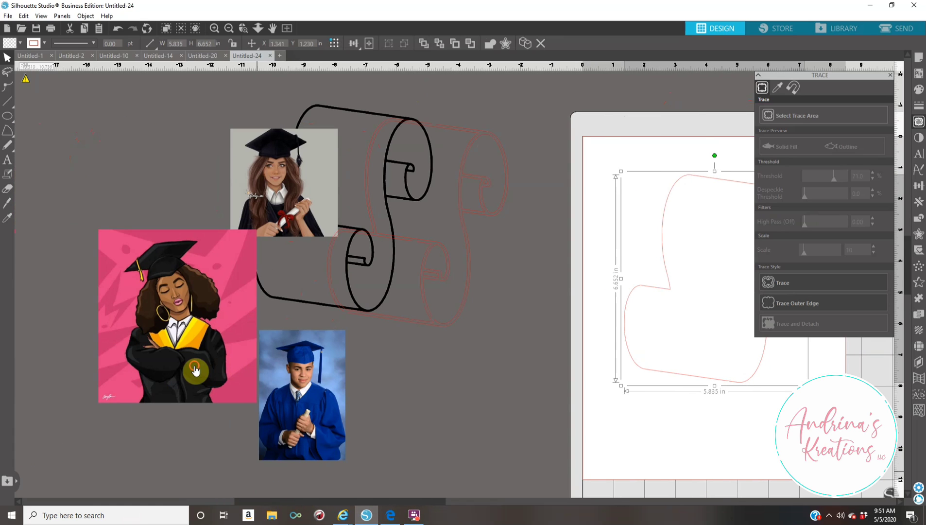
drag(646, 360, 650, 359)
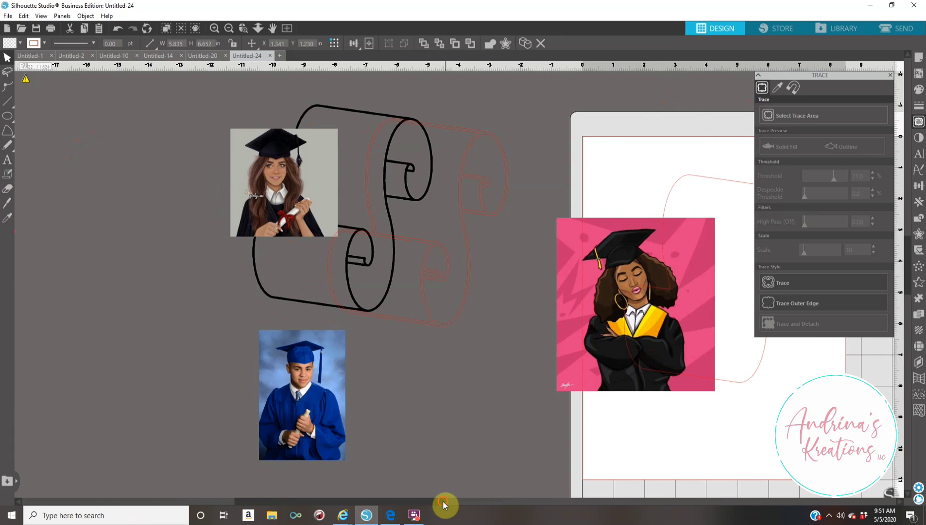
drag(446, 499, 585, 502)
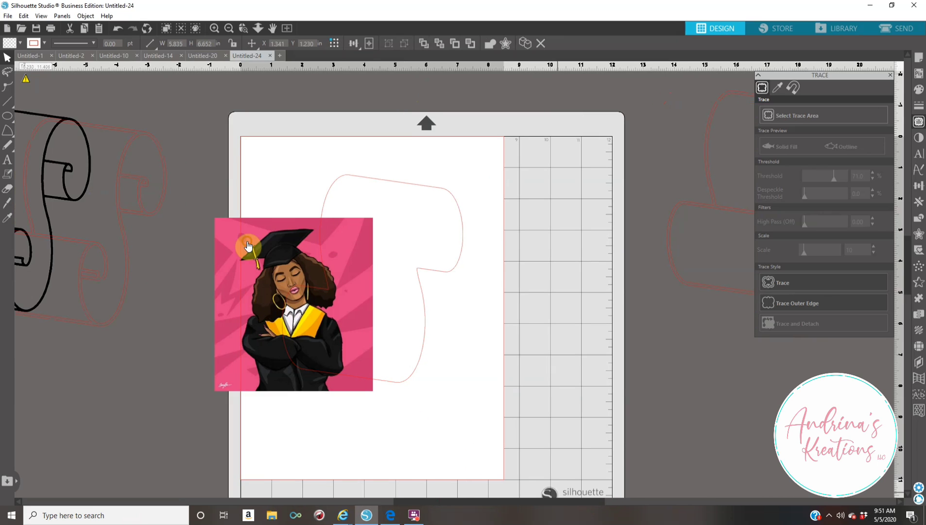
Step: Bring the graduate portrait to the front and position it over the scroll outline
click(248, 245)
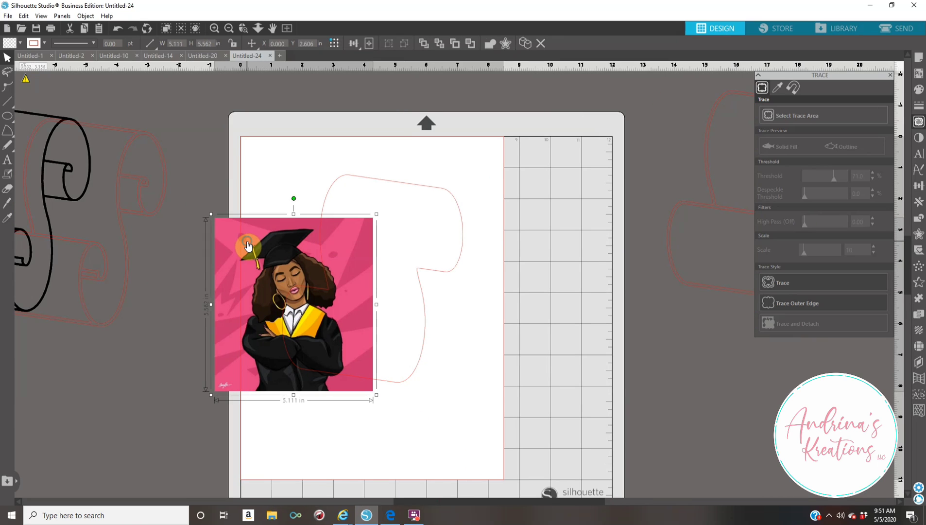
right_click(248, 246)
click(297, 437)
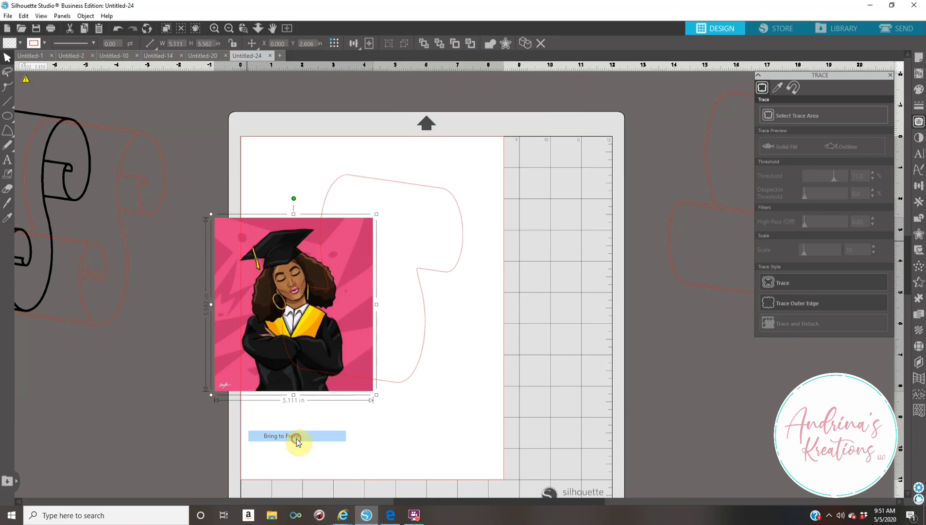
drag(235, 339, 312, 304)
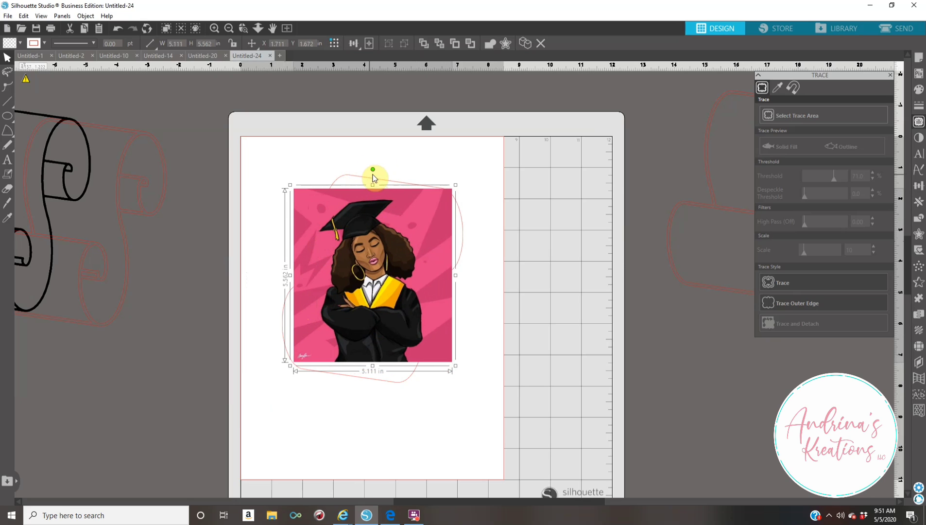
Step: Rotate the graduate portrait slightly clockwise and stretch it to about 5.3 by 6.7 in over the scroll outline
drag(373, 169, 398, 169)
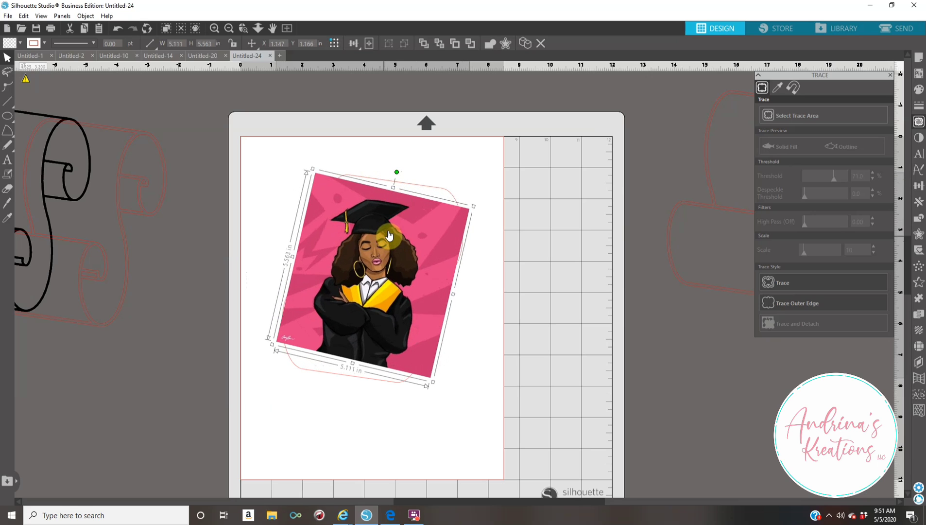
drag(389, 235, 389, 227)
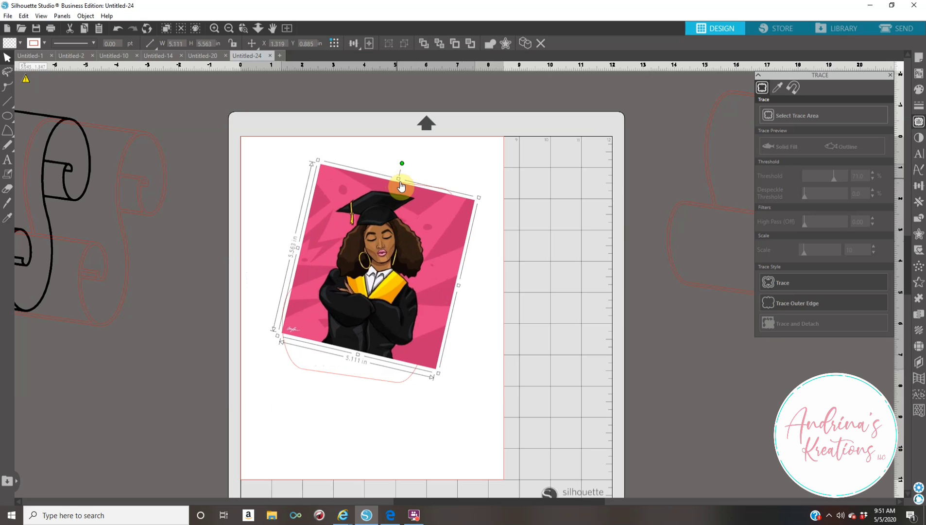
drag(399, 179, 400, 173)
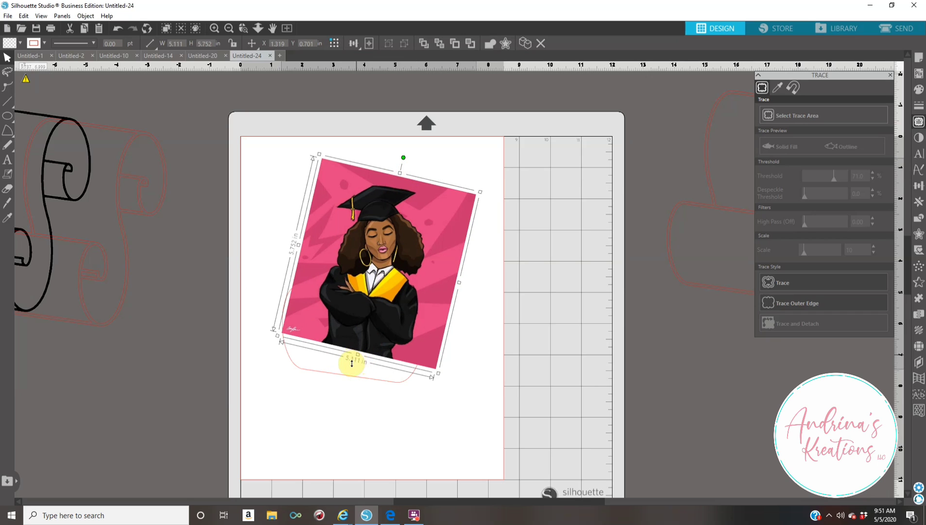
drag(352, 360, 342, 387)
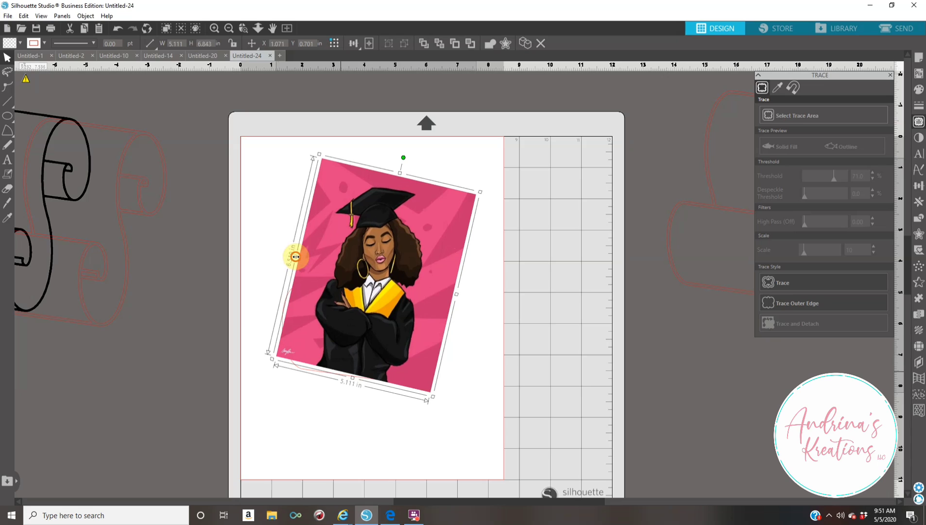
drag(293, 255, 289, 255)
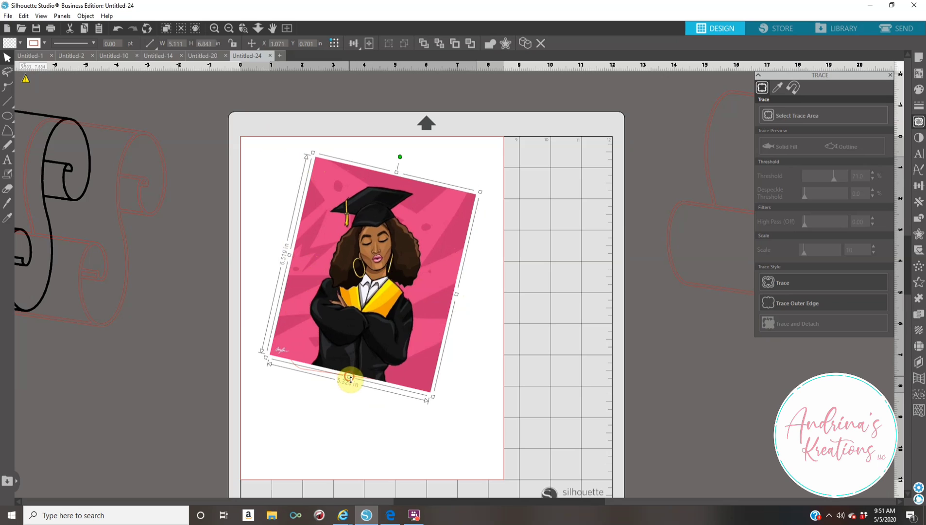
drag(350, 379, 349, 383)
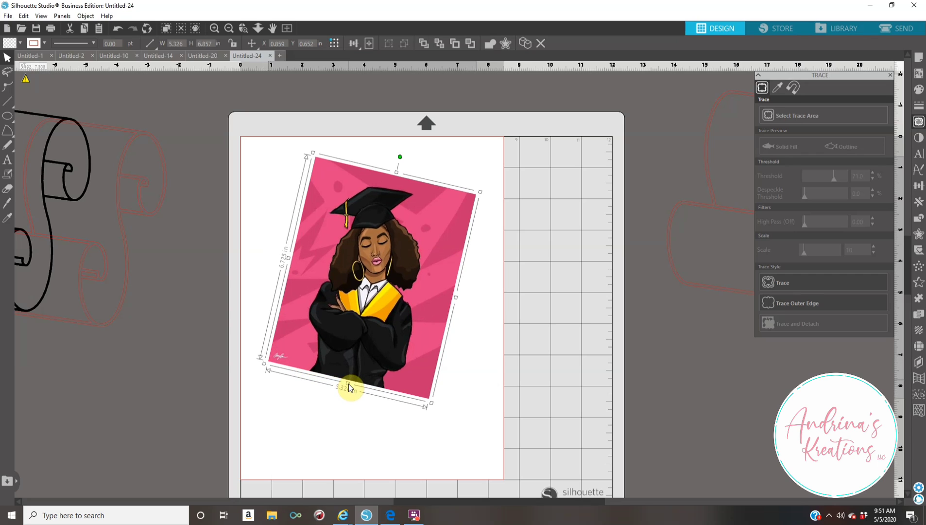
Step: Select the graduate portrait together with the scroll outline beneath it and crop the portrait to the scroll shape
click(272, 139)
drag(272, 139, 492, 414)
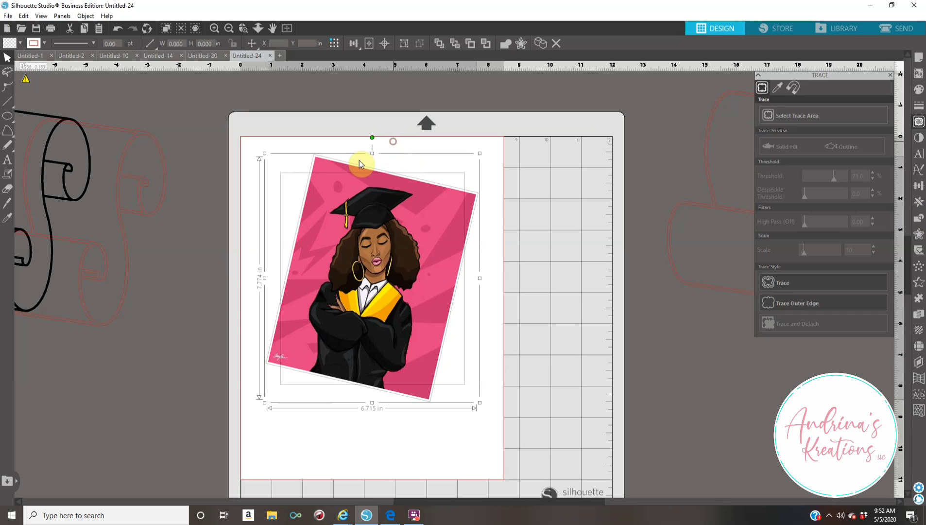
click(273, 152)
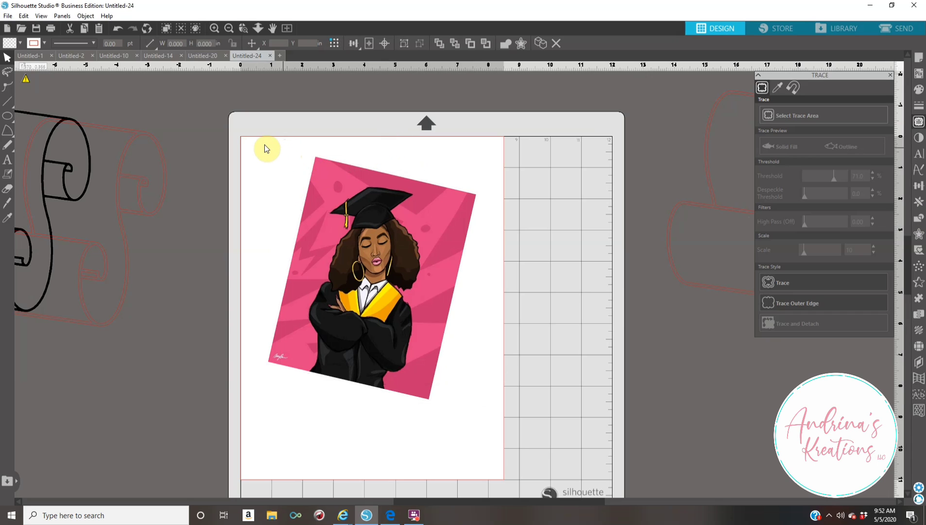
click(269, 148)
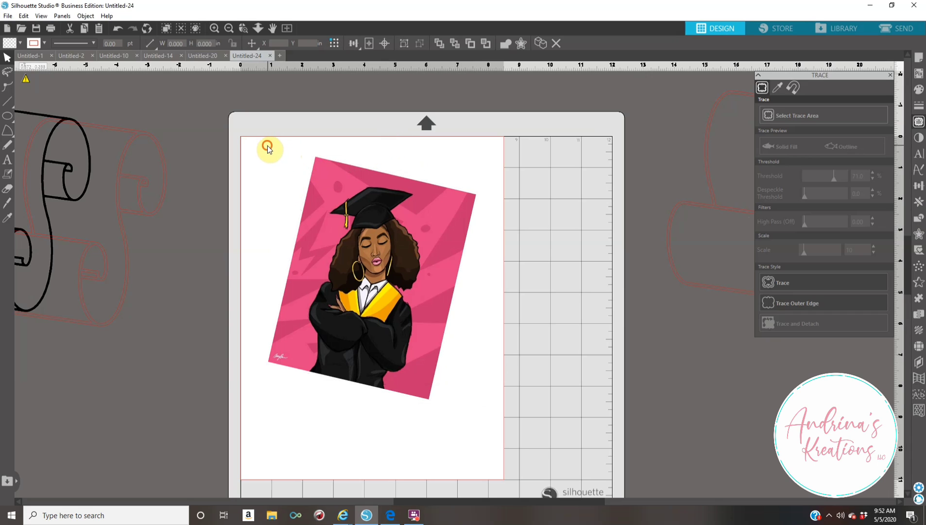
click(348, 219)
click(502, 421)
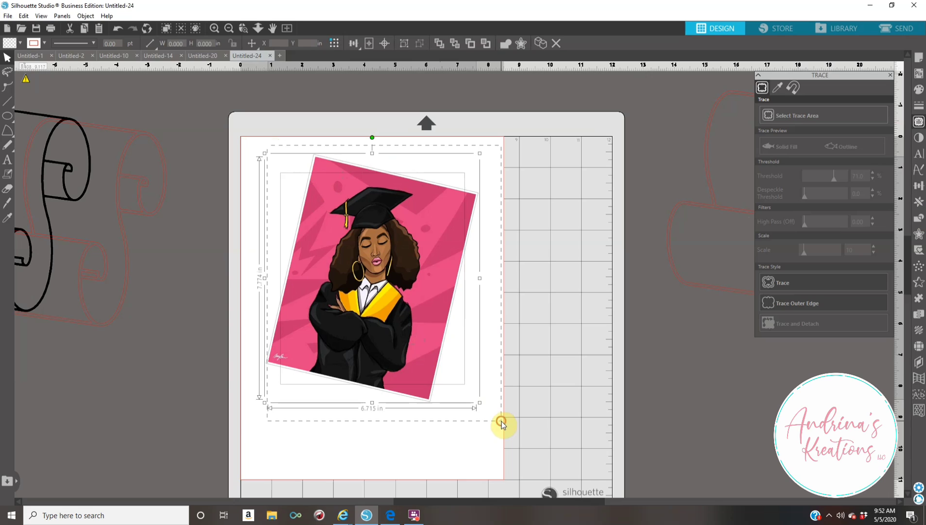
click(920, 220)
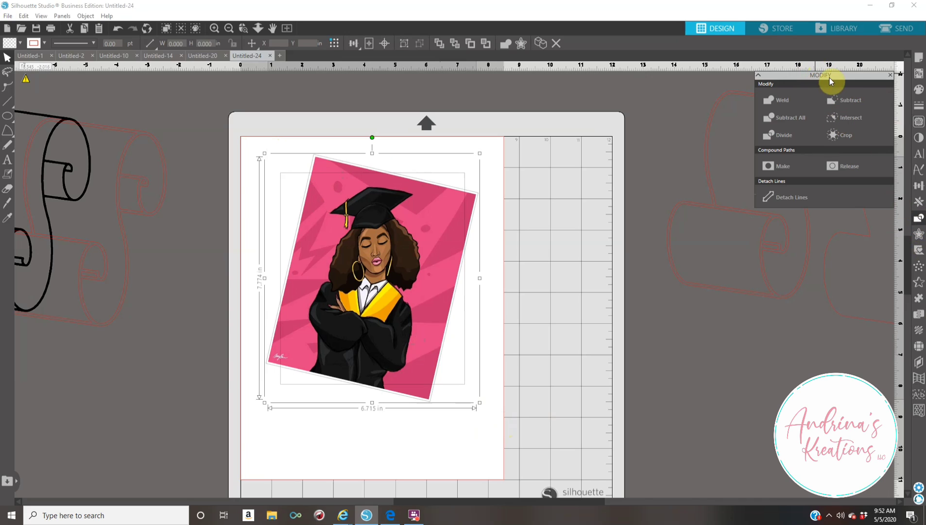
click(847, 135)
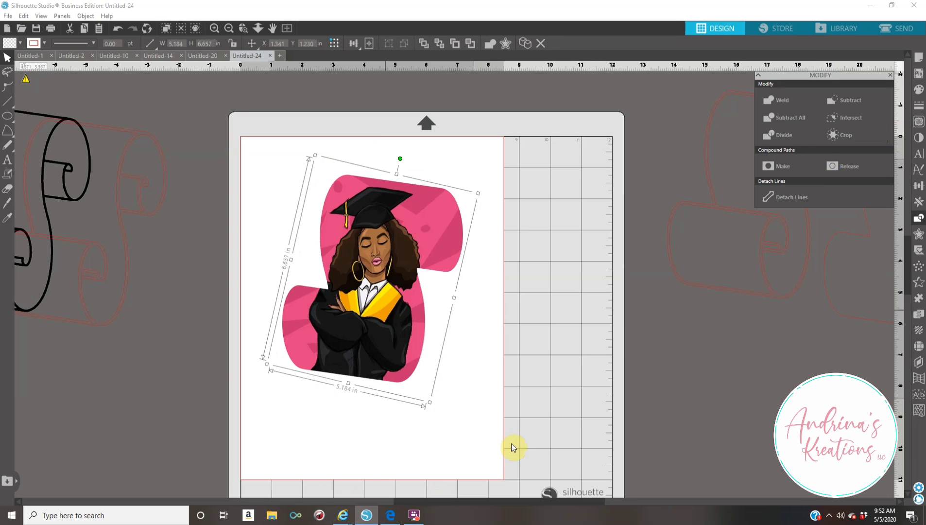
click(486, 424)
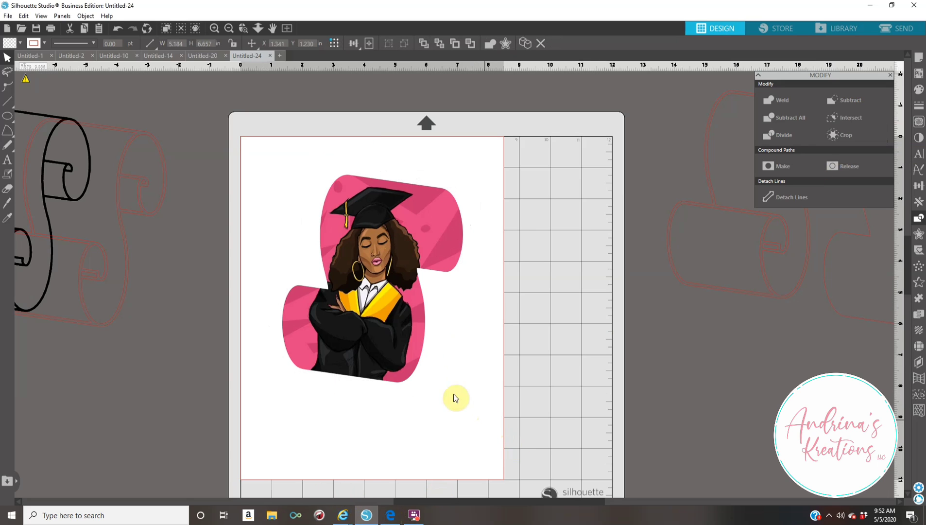
Step: Move the detailed scroll trace from beside the mat next to the cropped portrait and bring it to the front
drag(122, 247, 290, 265)
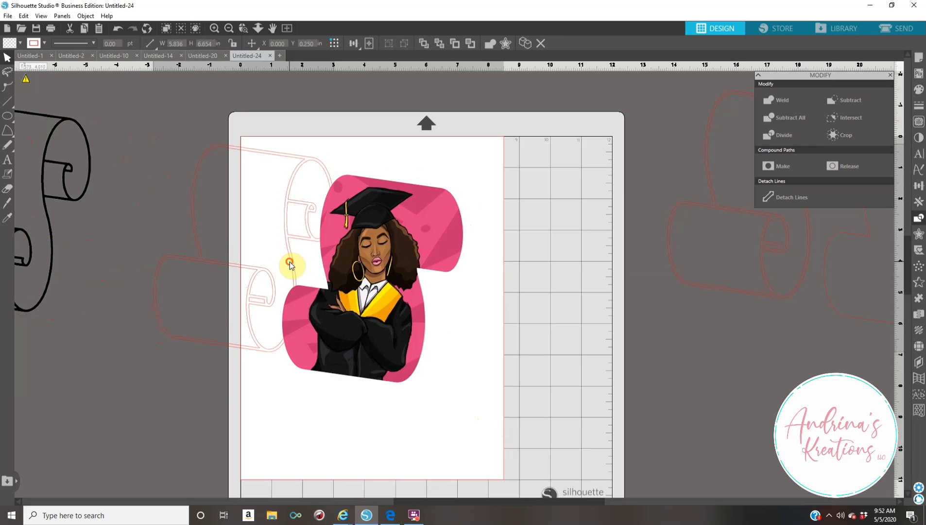
click(292, 264)
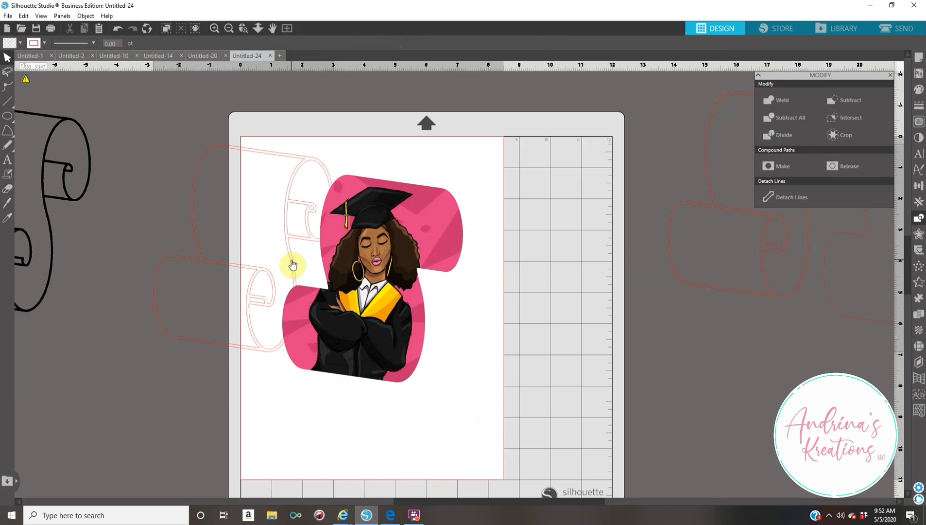
right_click(292, 264)
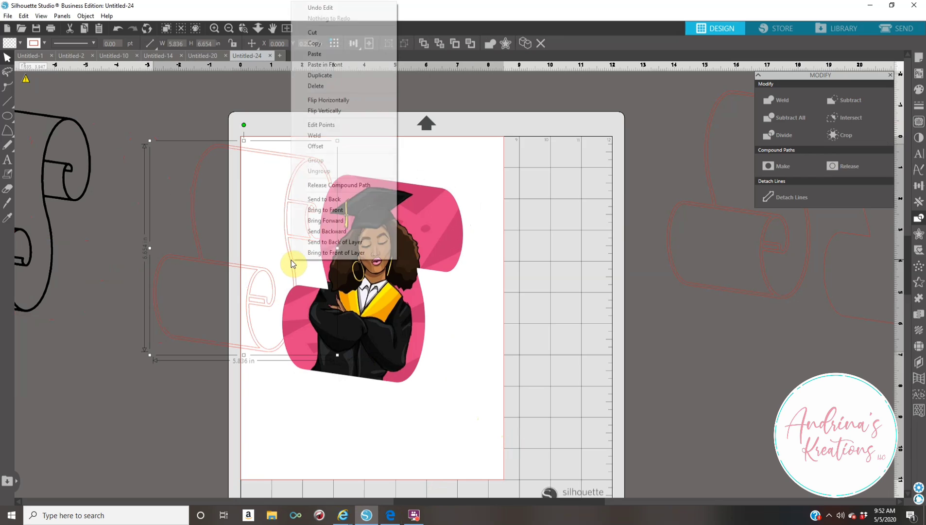
click(322, 211)
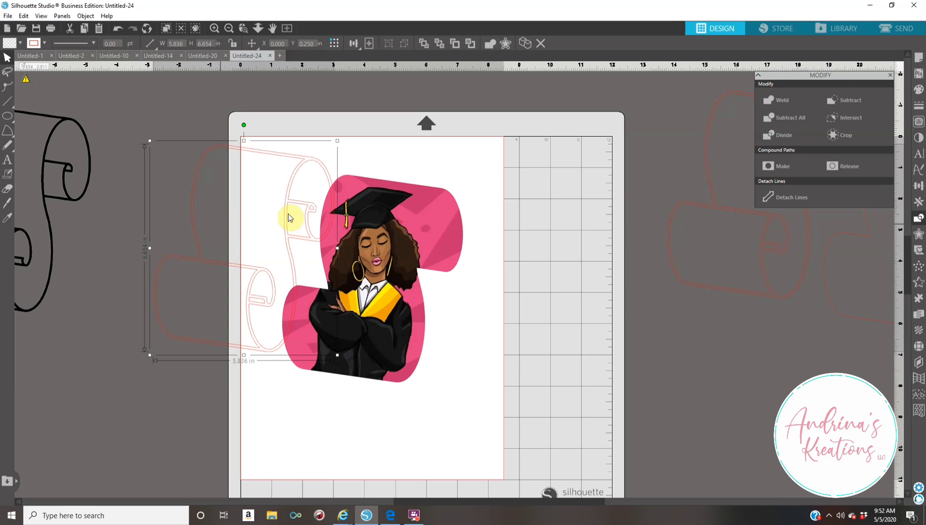
Step: Fill the detailed scroll trace with the yellow sampled from the graduate's stole
click(918, 91)
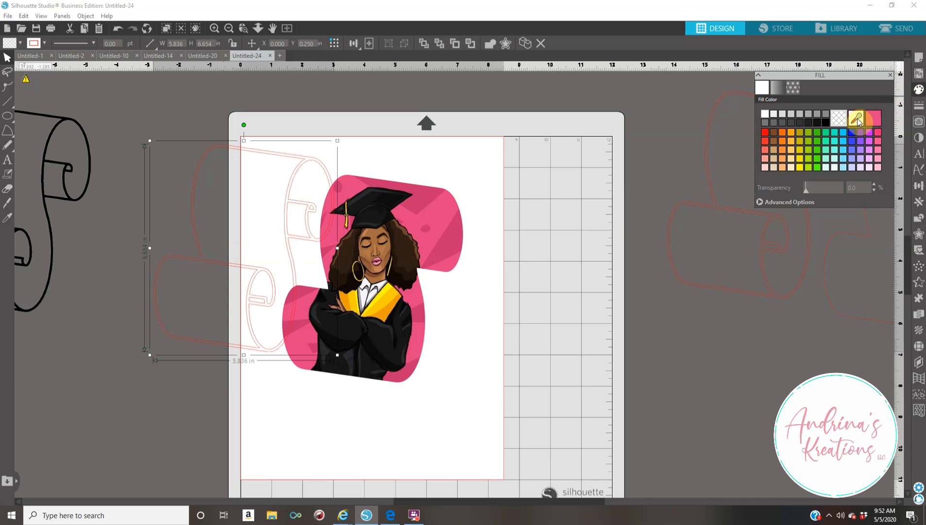
click(856, 119)
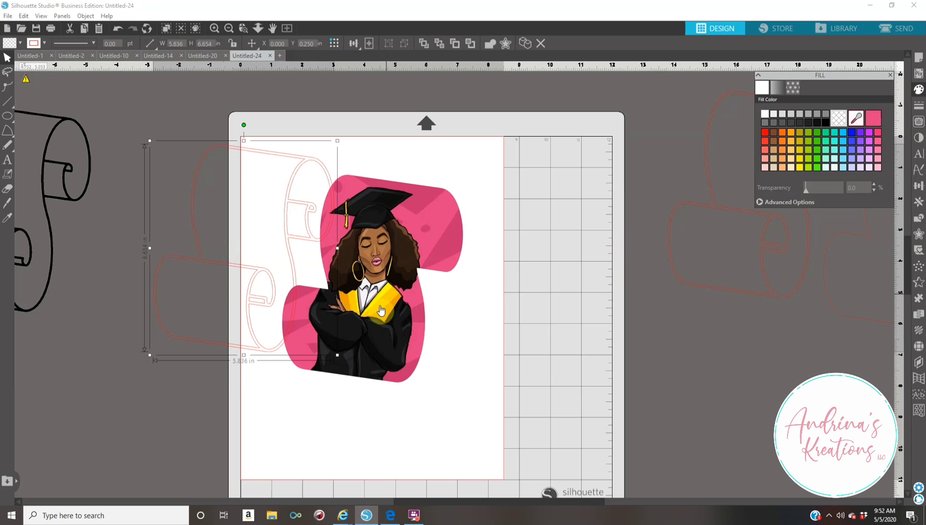
click(856, 120)
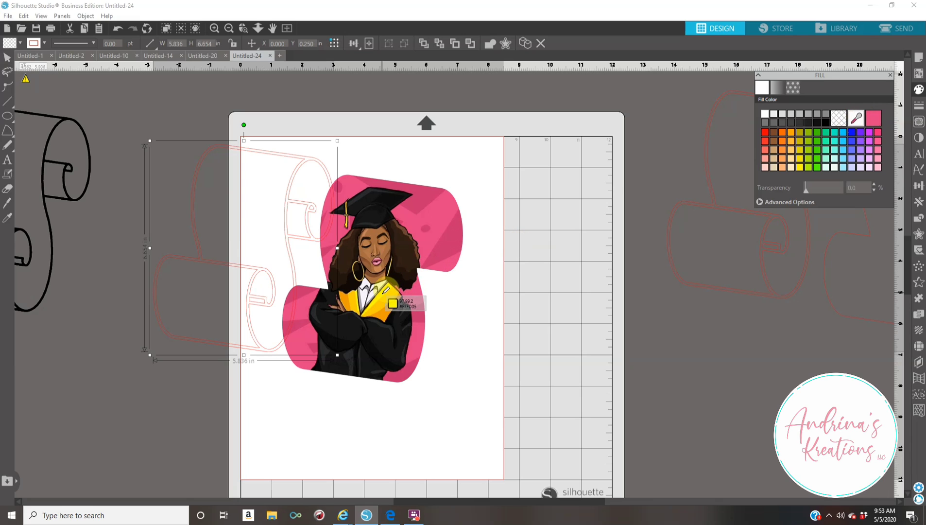
click(384, 292)
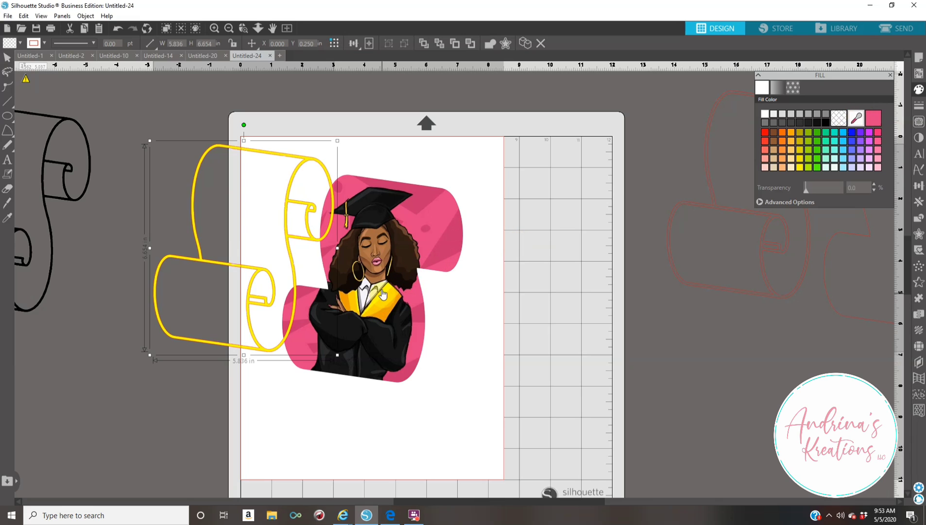
Step: Set the line color of the yellow scroll trace to transparent
click(922, 109)
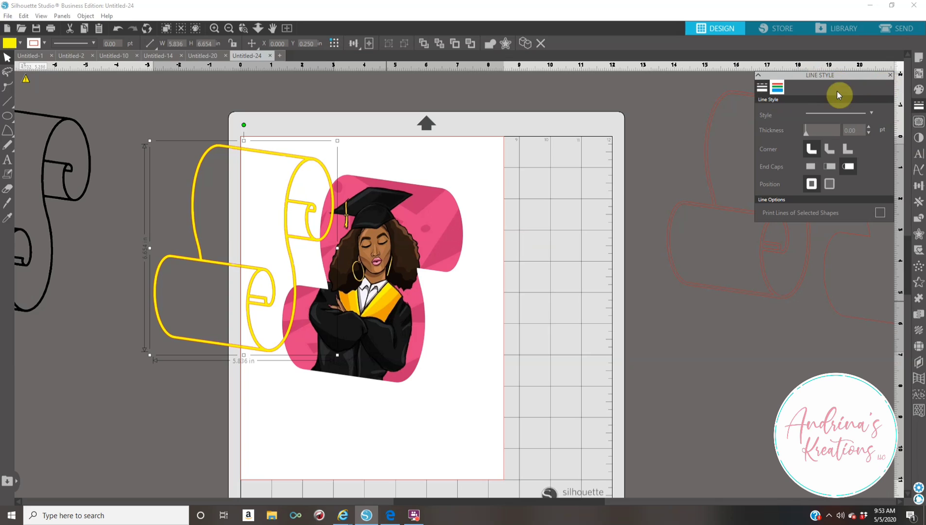
click(778, 90)
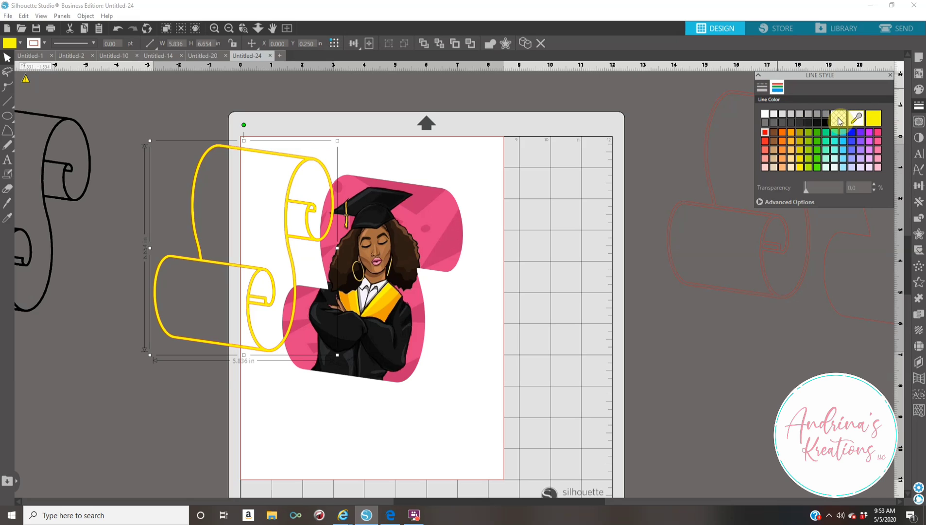
click(839, 121)
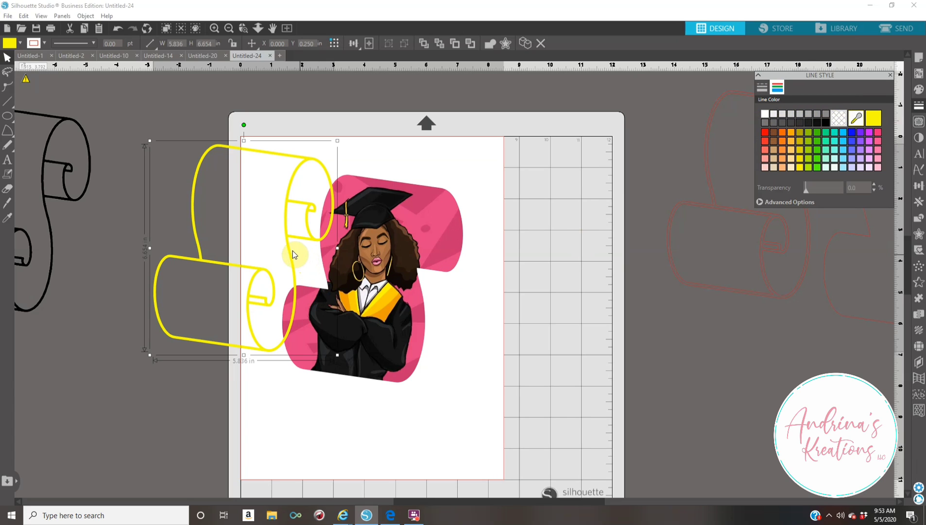
Step: Place the yellow scroll trace over the cropped portrait and align the centers of the two shapes
drag(295, 255, 389, 285)
drag(254, 144, 282, 158)
drag(342, 207, 474, 385)
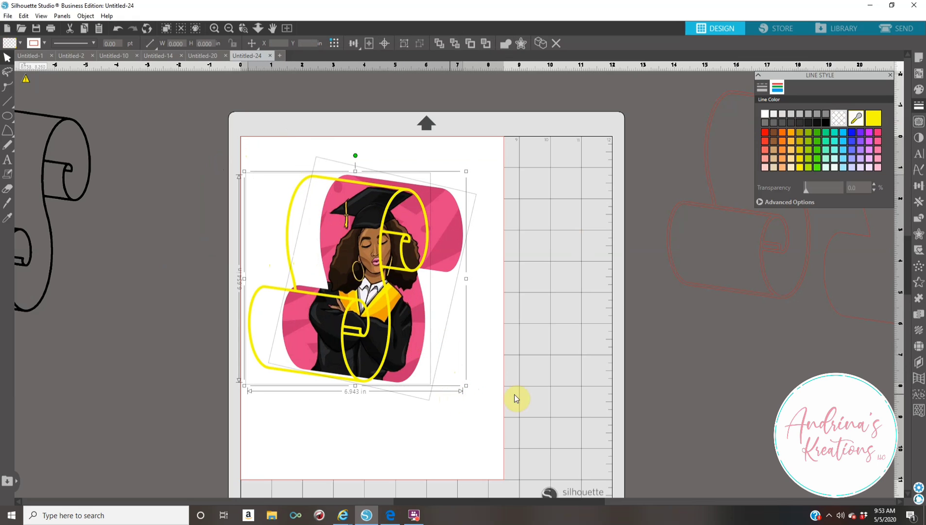
click(919, 187)
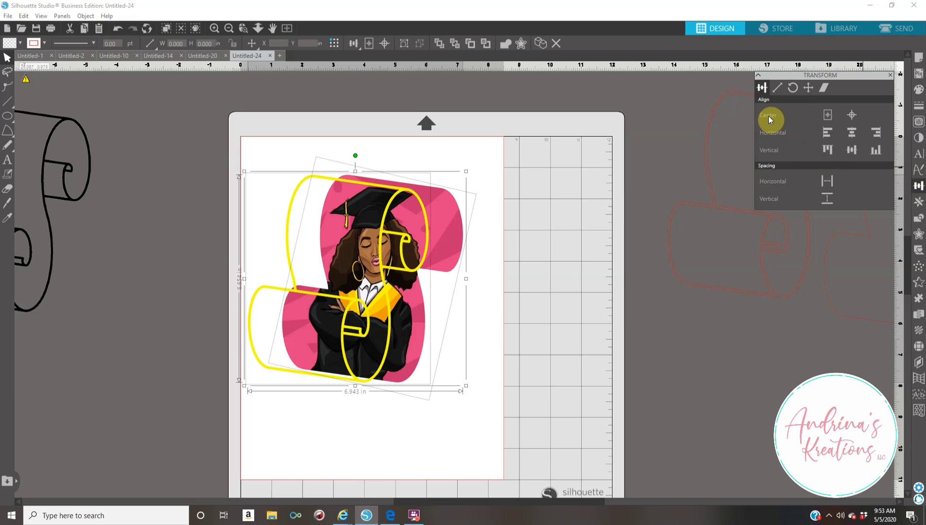
click(856, 114)
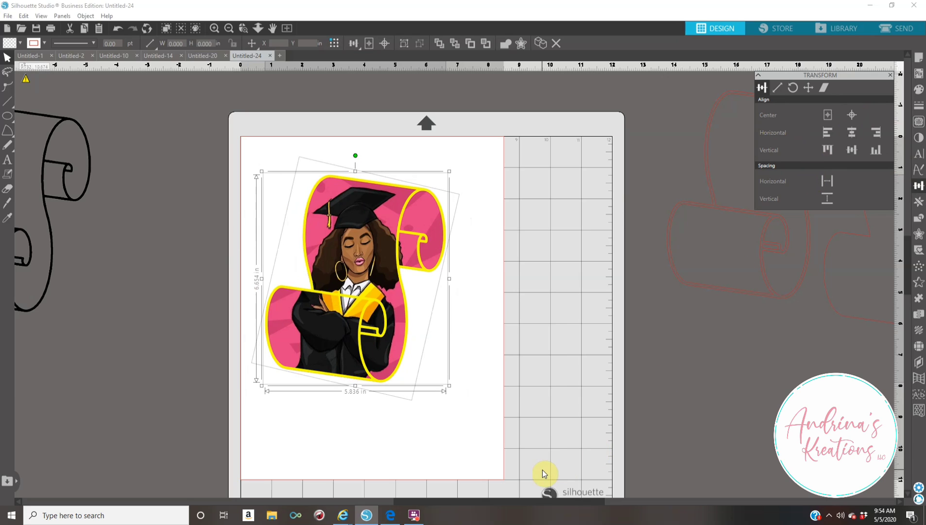
Step: Group the yellow scroll trace with the cropped portrait and move the group up to the top of the page
right_click(378, 319)
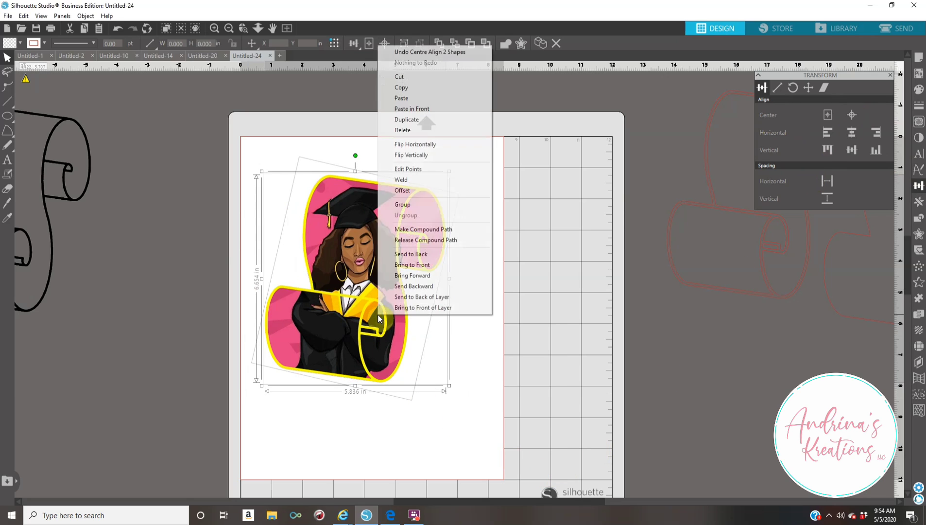
click(443, 209)
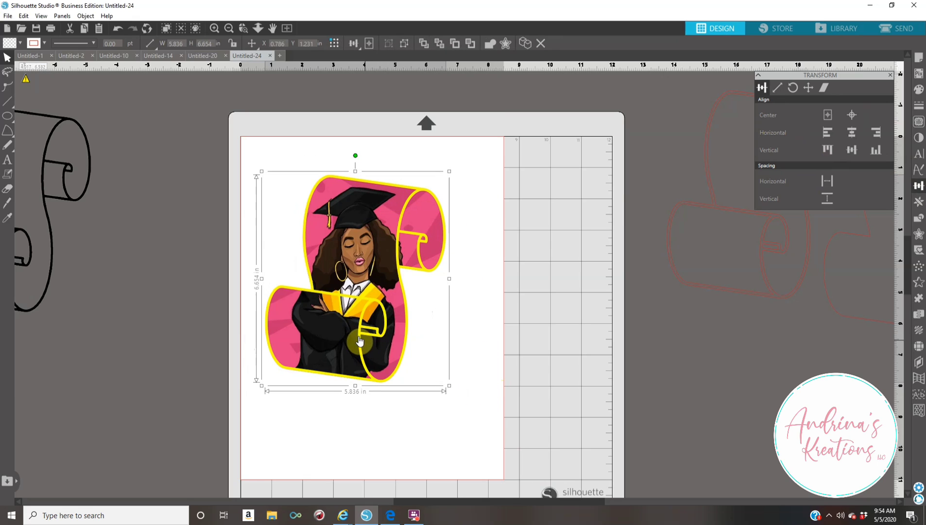
drag(373, 349, 355, 321)
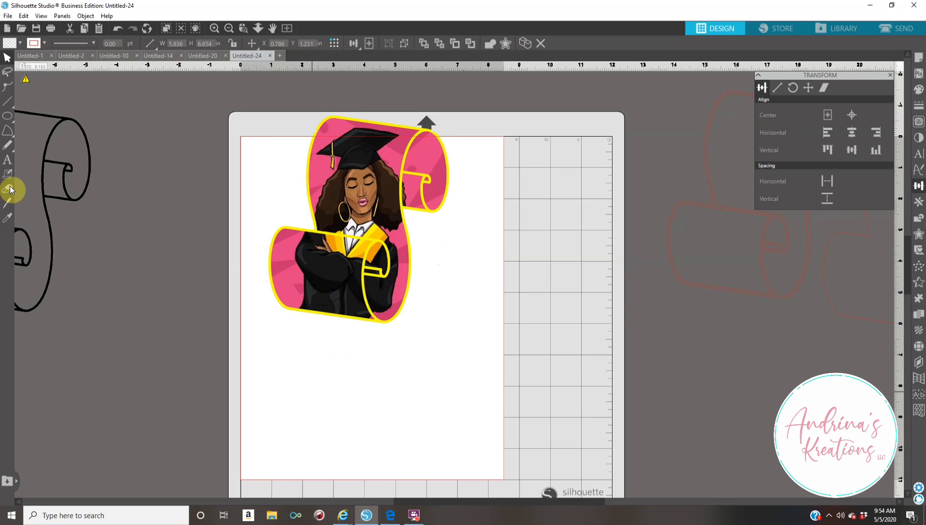
Step: Add the text "Class of 2020" on two lines below the scroll design and center-align it
click(7, 162)
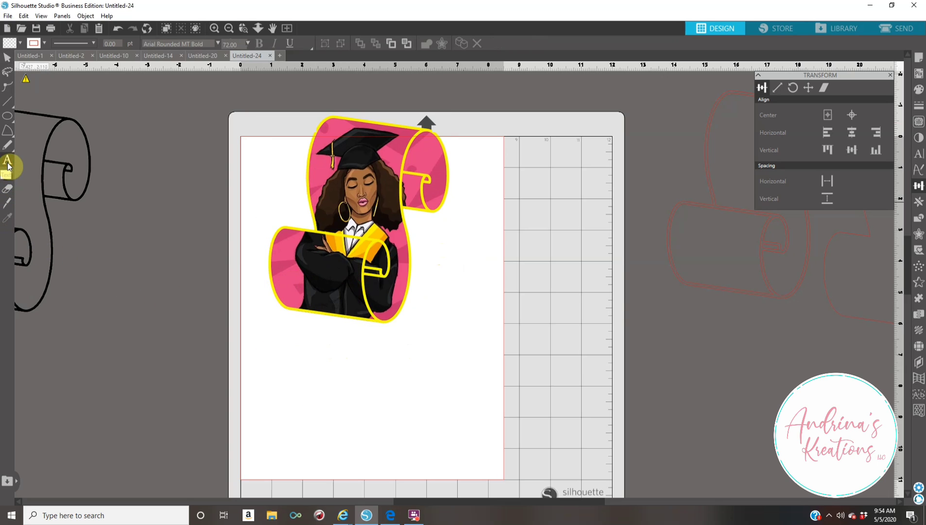
click(919, 159)
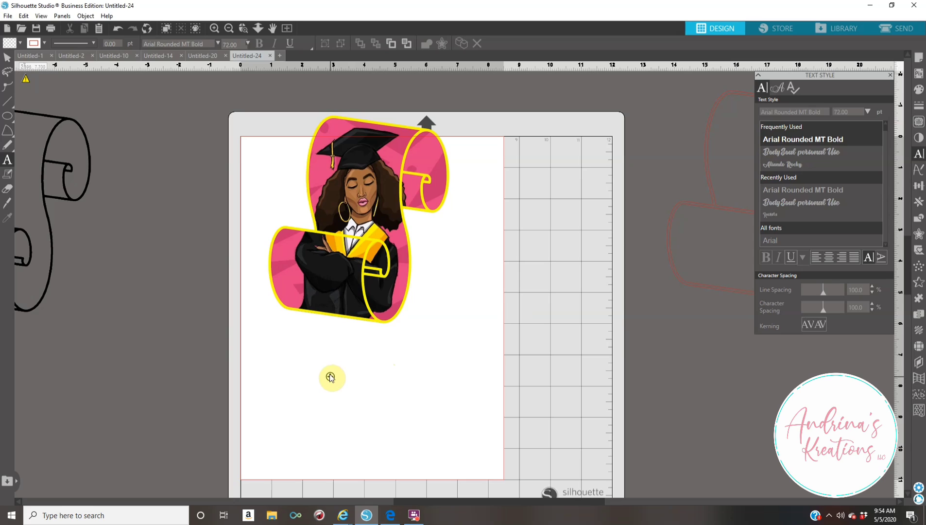
text(Class)
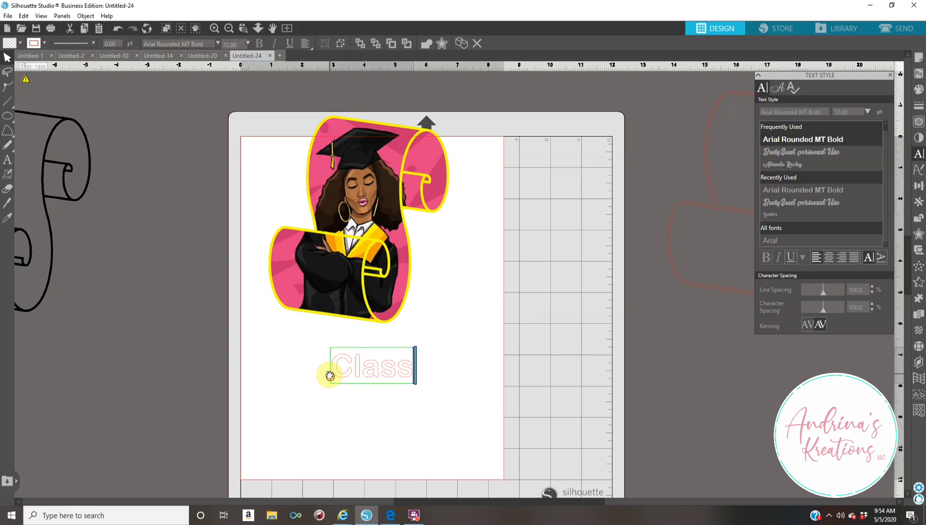
text( of)
key(Return)
text(2020)
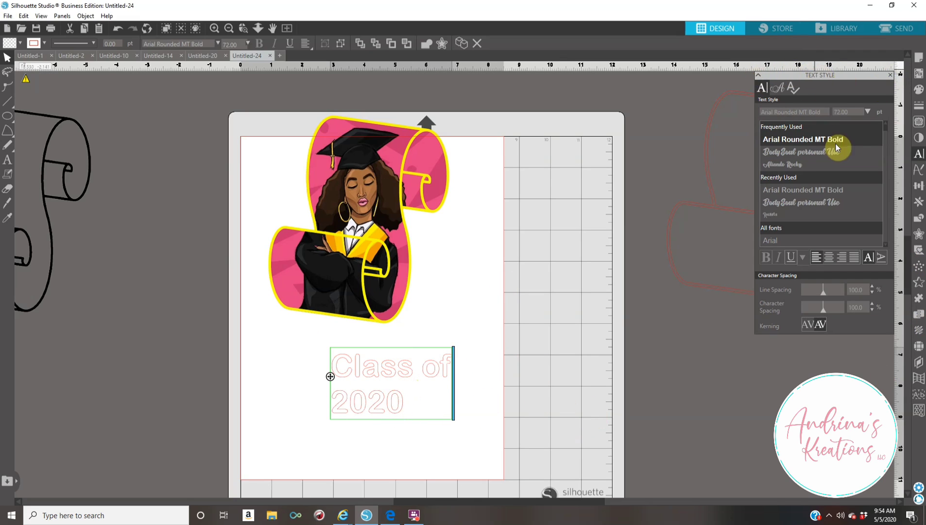
click(829, 258)
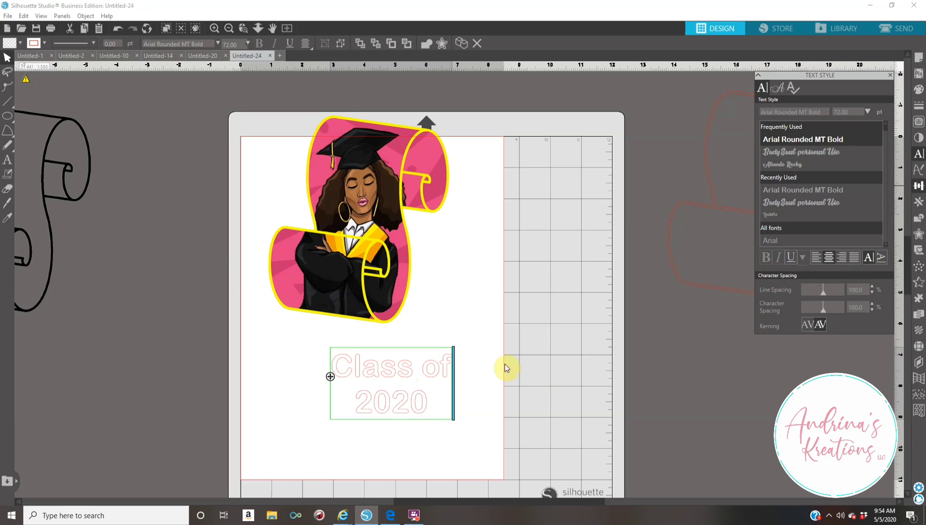
Step: Fill the "Class of 2020" text with the yellow used for the scroll outline
click(440, 363)
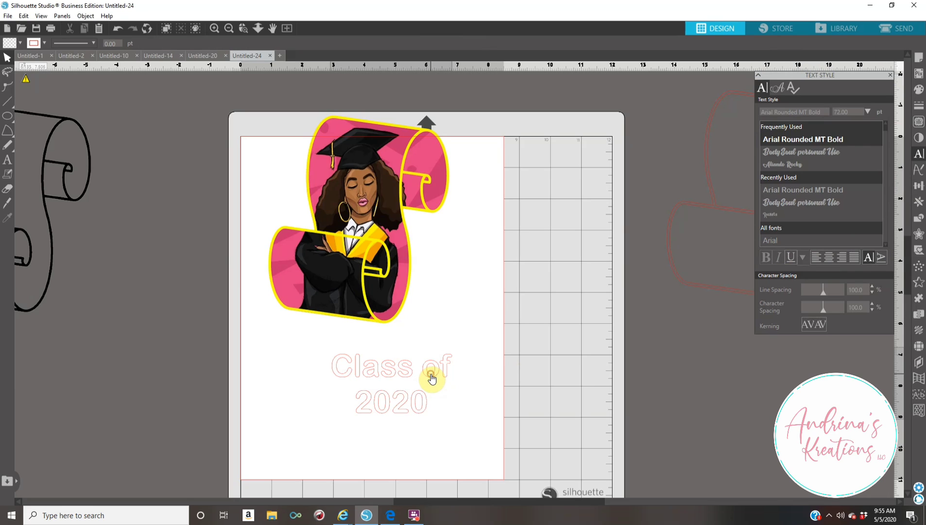
click(431, 373)
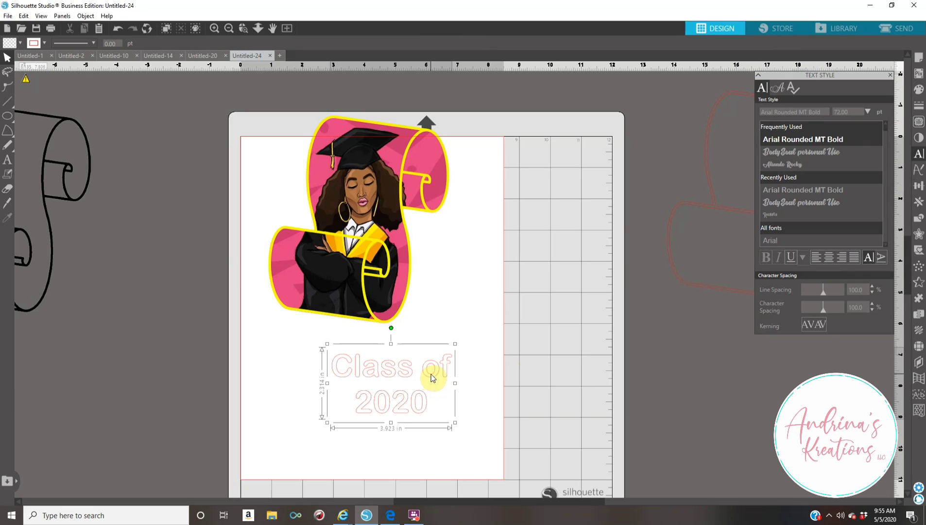
click(918, 91)
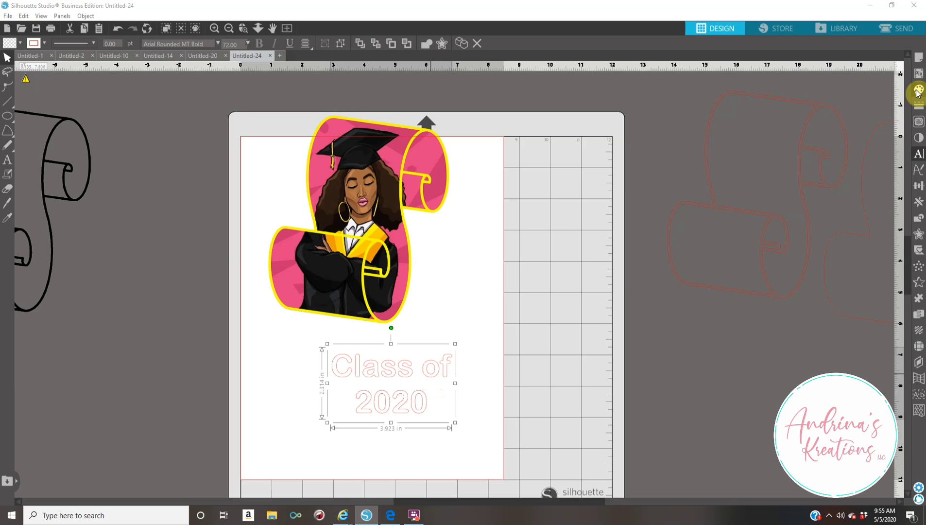
click(873, 119)
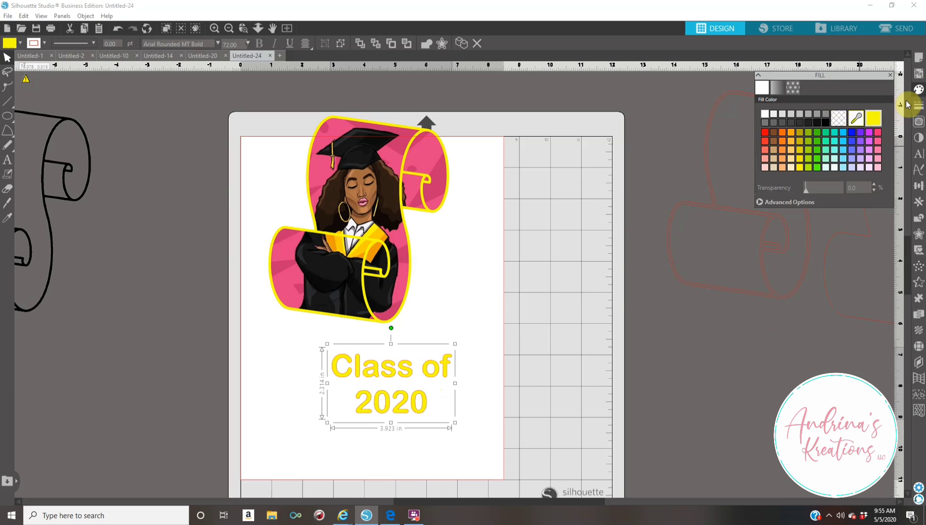
Step: Set the line color of the "Class of 2020" text to transparent
click(919, 106)
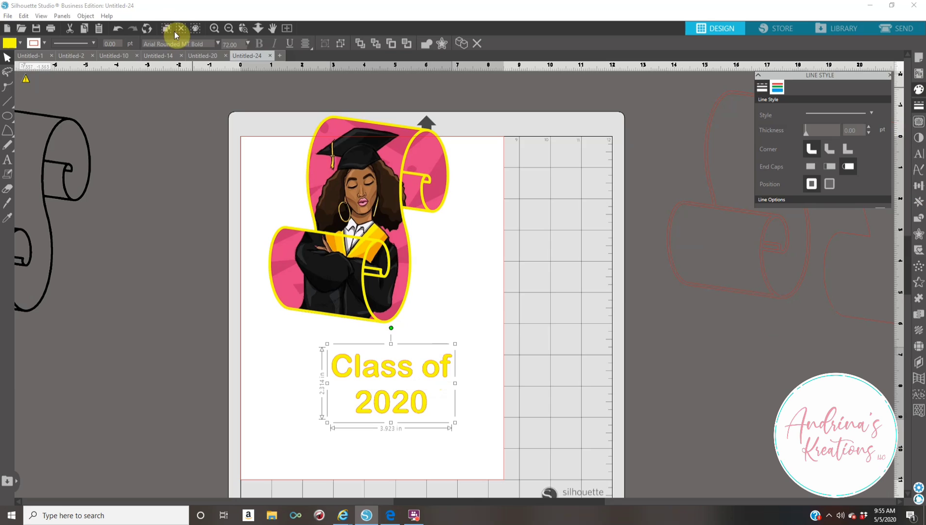
click(214, 28)
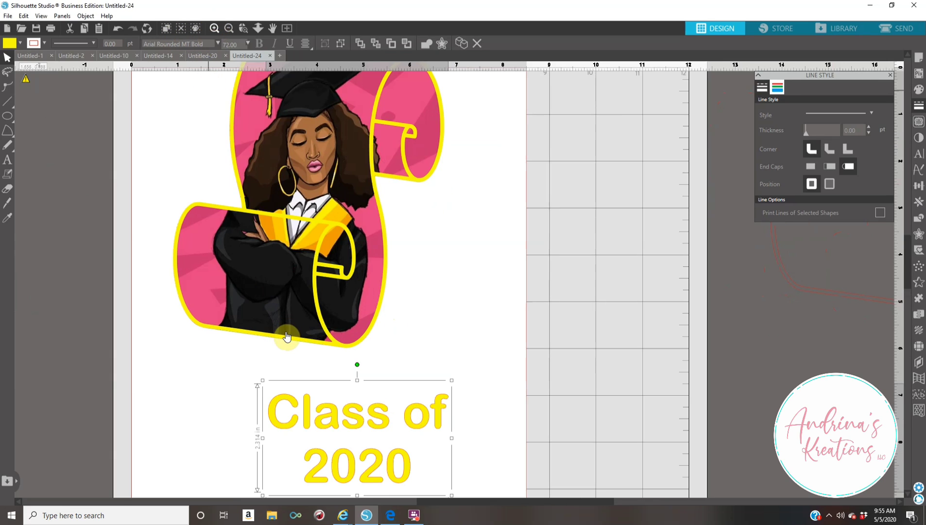
scroll(287, 336, down, 2)
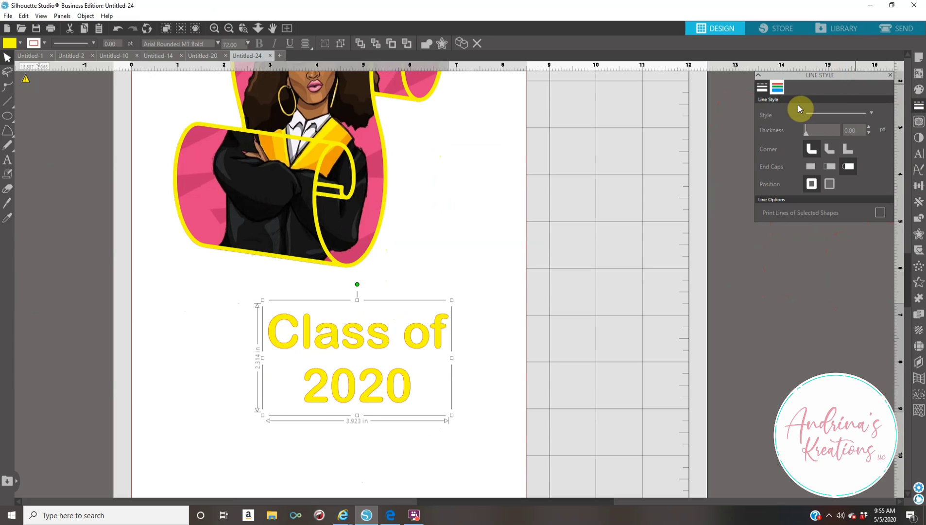
click(778, 88)
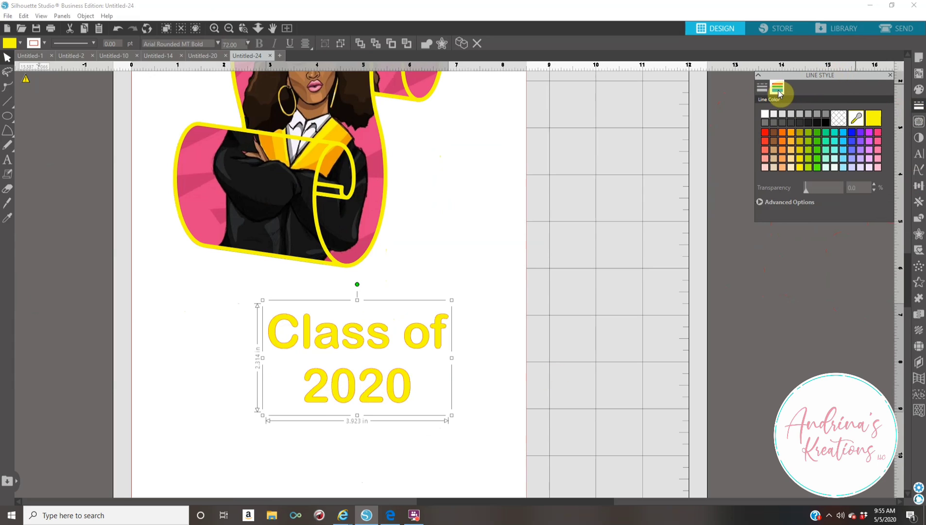
click(837, 119)
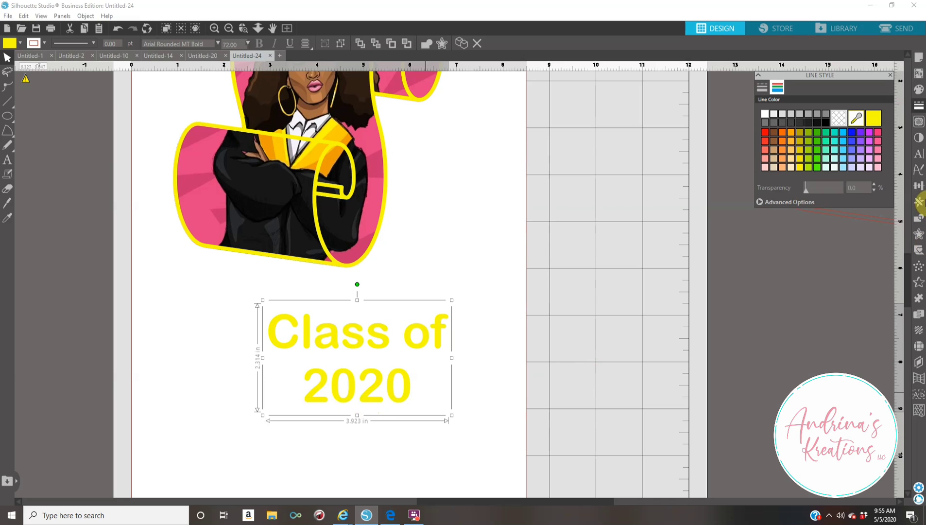
Step: Create an outward offset around the "Class of 2020" text at a distance of 0.045 in with rounded corners
click(919, 235)
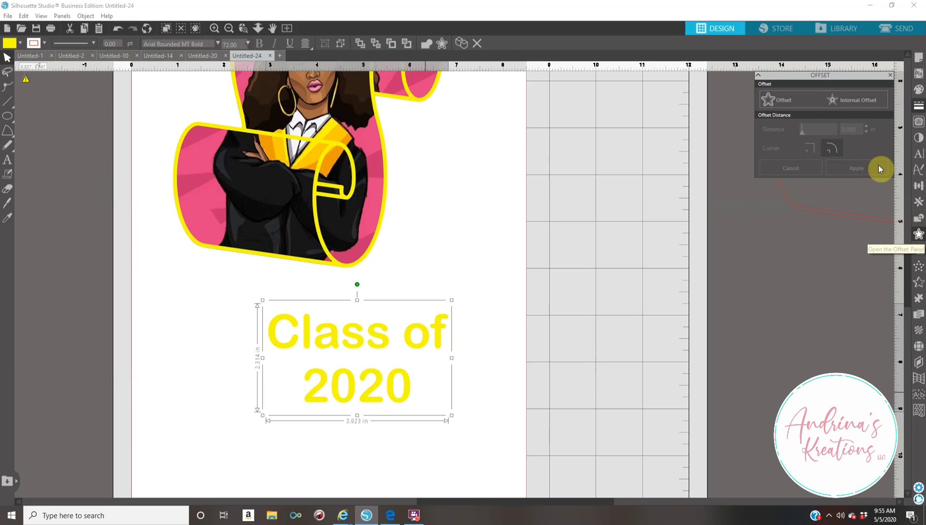
click(777, 101)
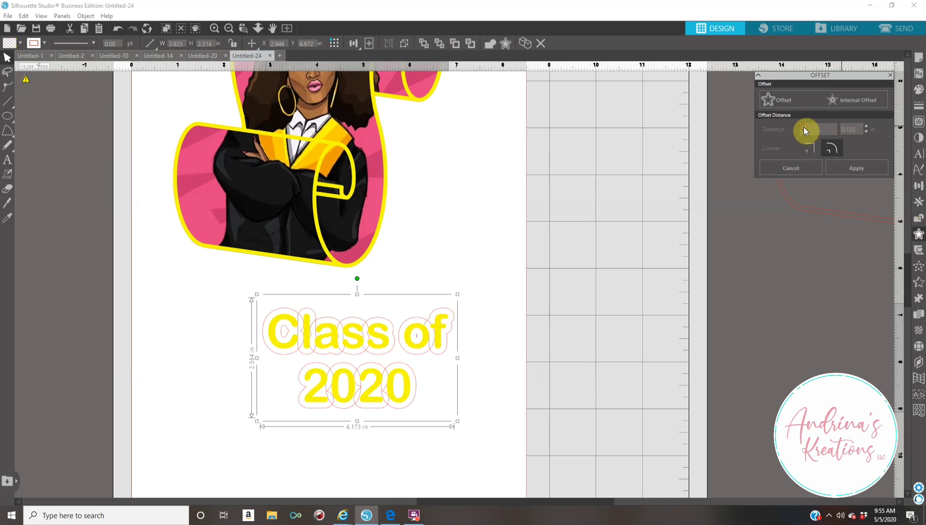
drag(805, 131, 804, 130)
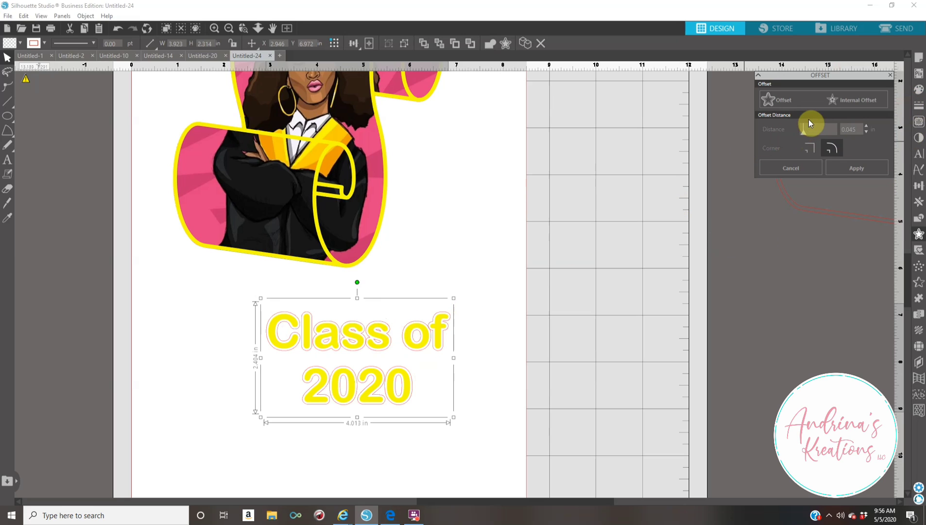
Step: Fill the text offset with the pink sampled from the portrait's background and open its line color settings
click(919, 92)
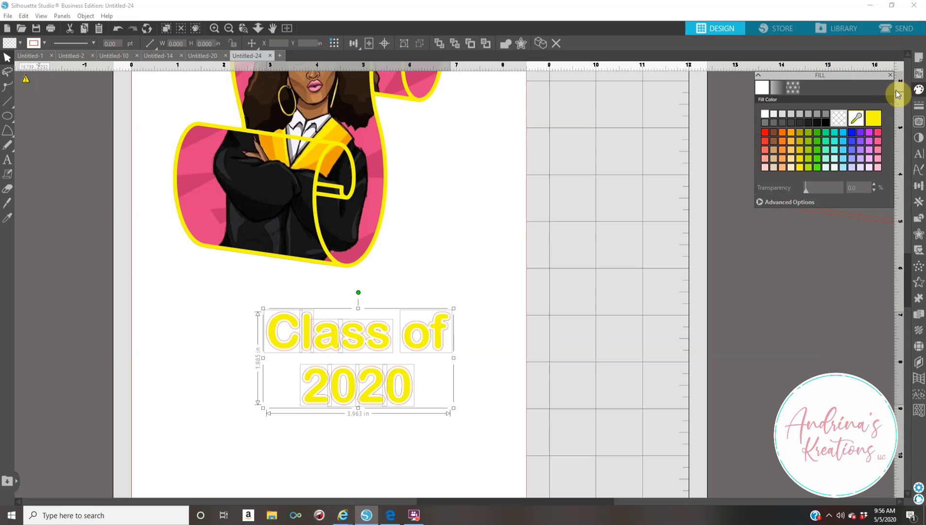
click(859, 119)
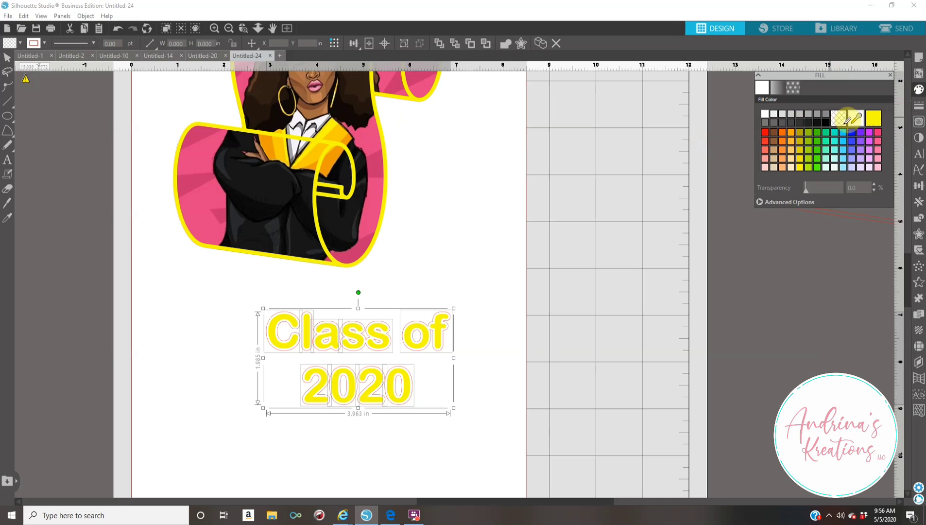
click(368, 134)
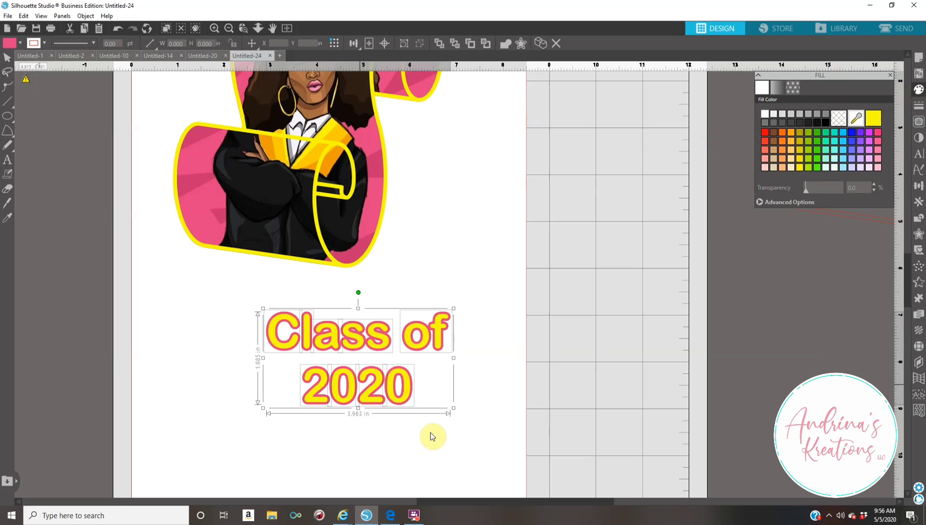
click(918, 108)
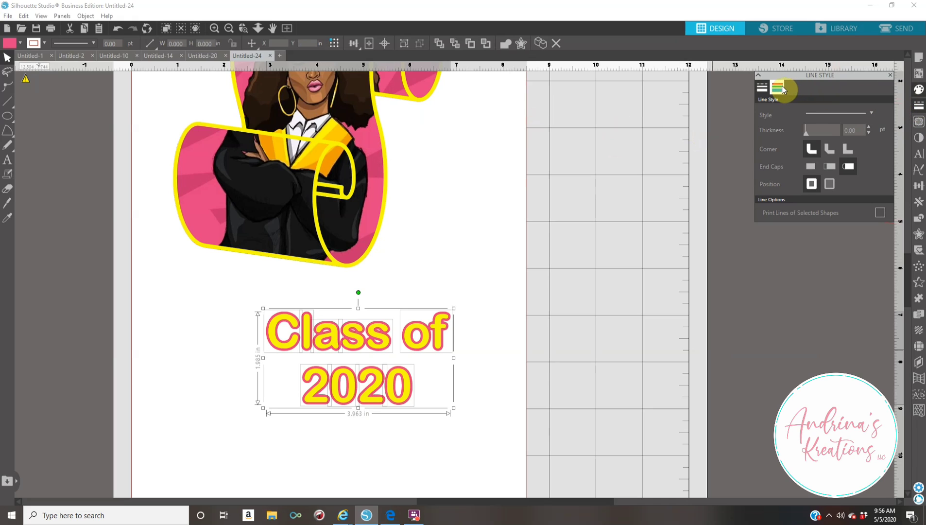
click(778, 88)
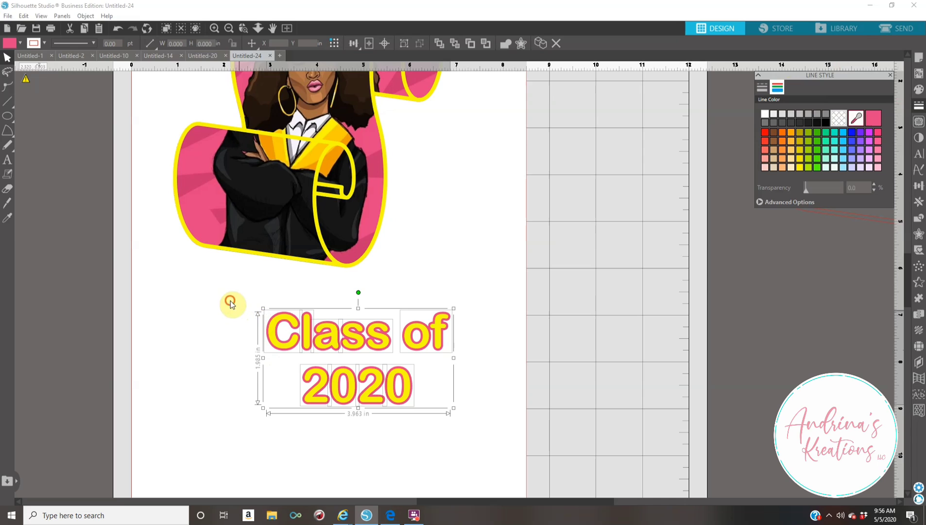
Step: Select the yellow "Class of 2020" text together with its pink offset and group them
click(490, 420)
drag(231, 302, 505, 420)
mouse_move(249, 300)
mouse_down()
mouse_move(320, 351)
mouse_move(492, 416)
mouse_up()
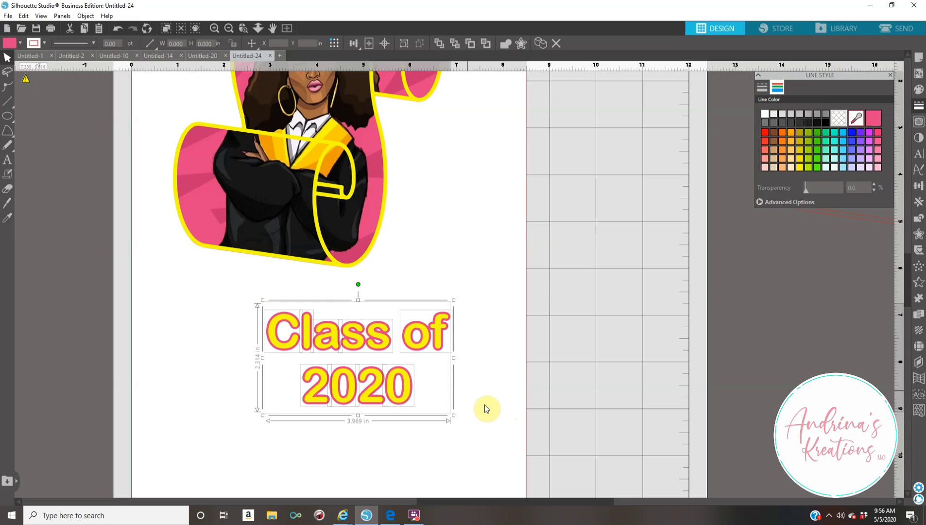
right_click(382, 344)
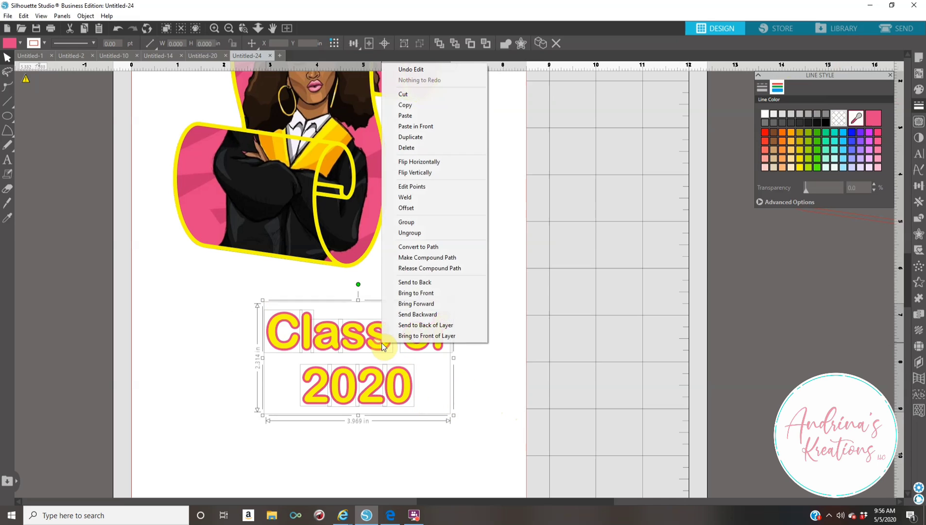
click(421, 227)
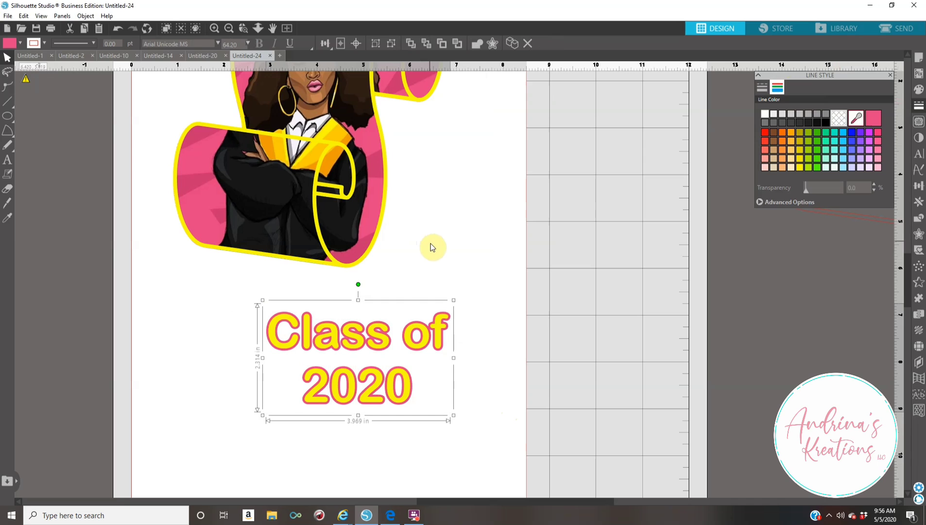
Step: Fit the text group inside the lower roll of the scroll, about 2.75 in wide and tilted parallel to the roll's edge
drag(353, 340, 249, 218)
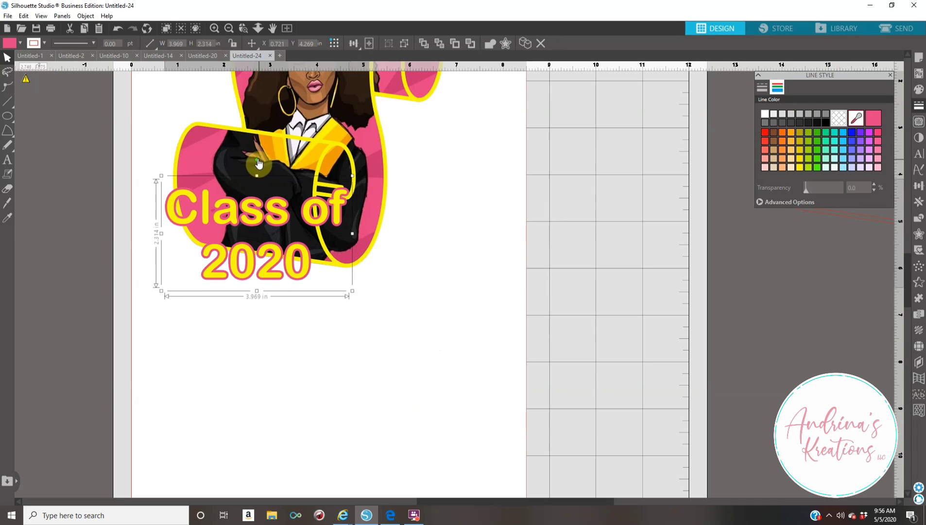
drag(257, 160, 276, 166)
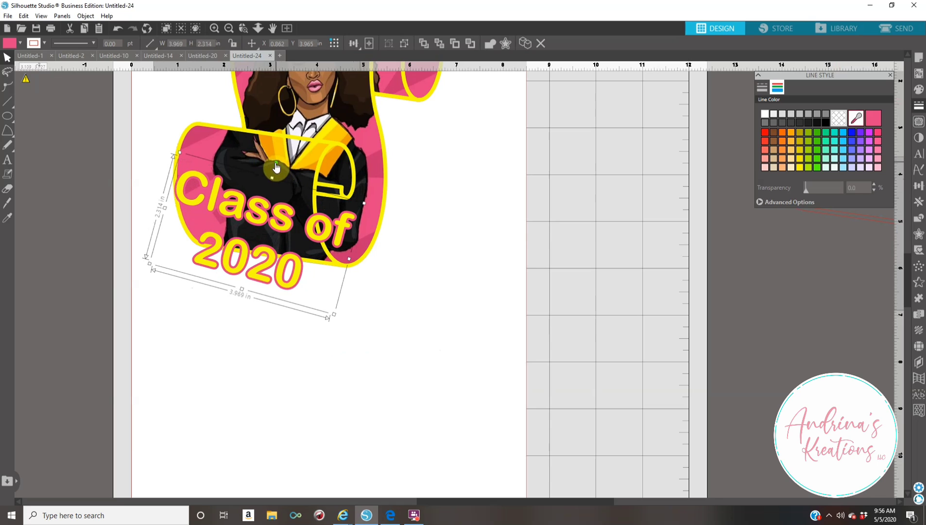
drag(333, 316, 301, 257)
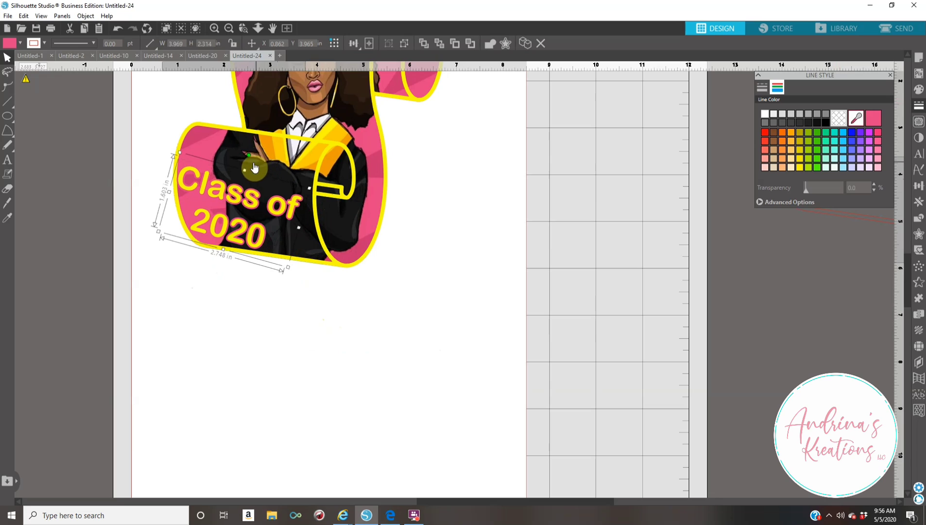
drag(249, 155, 241, 154)
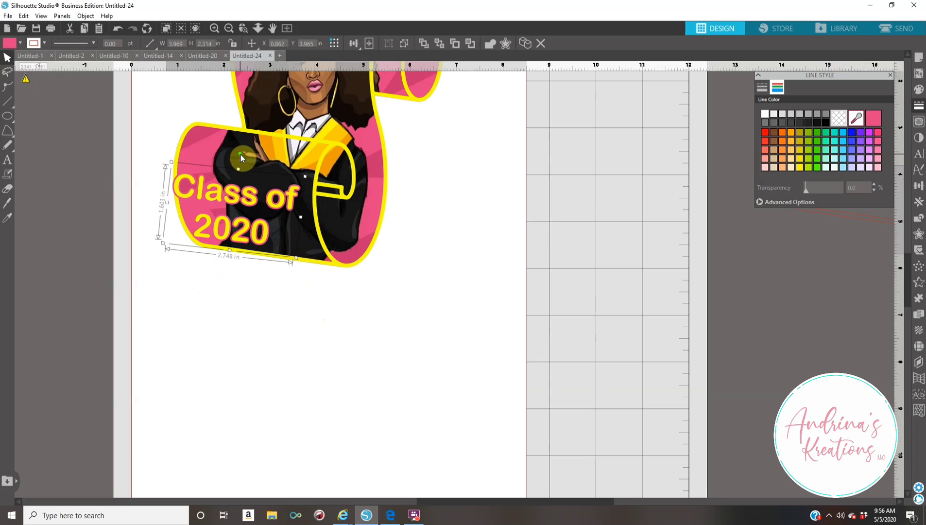
drag(236, 194, 246, 203)
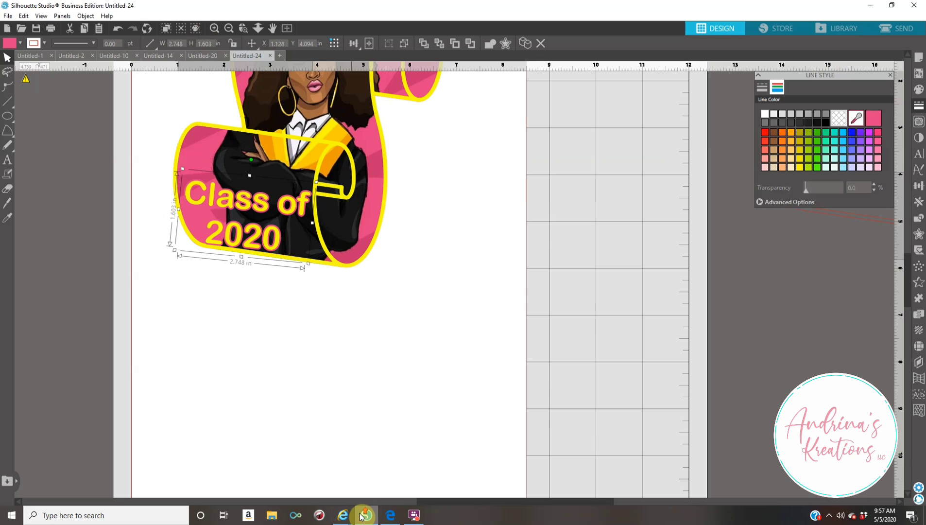
Step: Group the "Class of 2020" text with the scroll portrait and shift the whole design closer to the page's left edge
scroll(454, 399, up, 1)
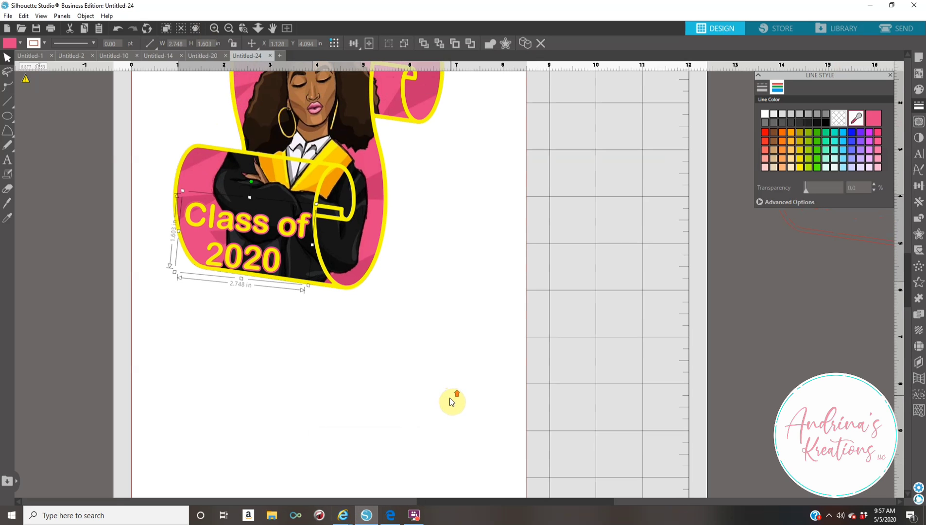
scroll(451, 402, up, 4)
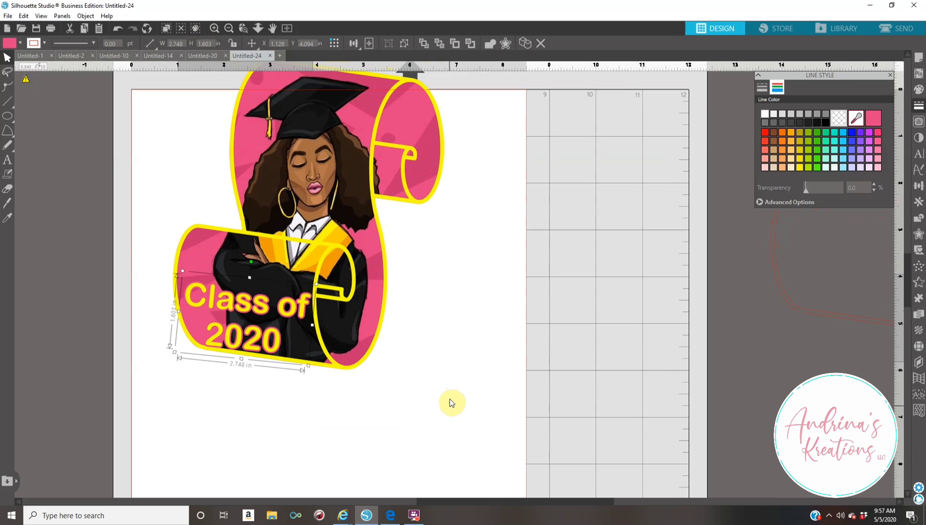
scroll(176, 205, up, 2)
click(271, 132)
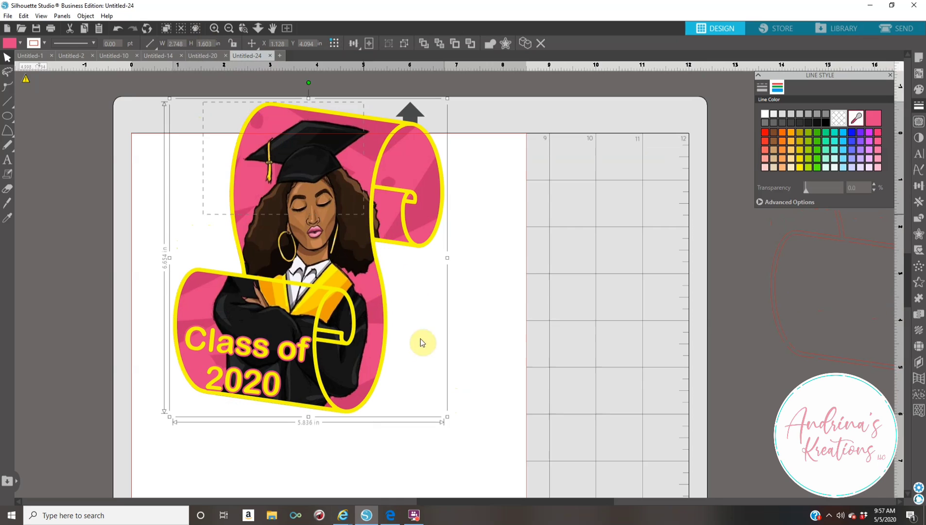
right_click(291, 319)
click(334, 197)
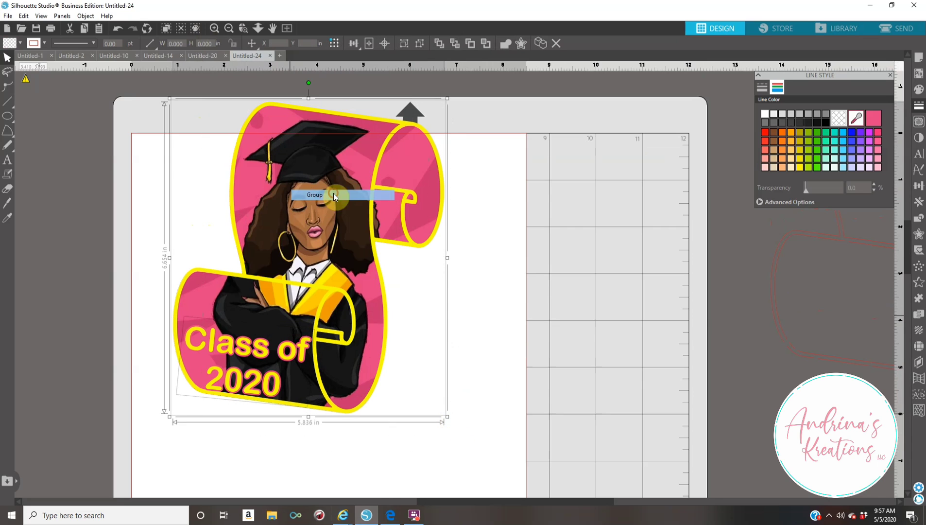
click(314, 335)
drag(314, 336, 288, 332)
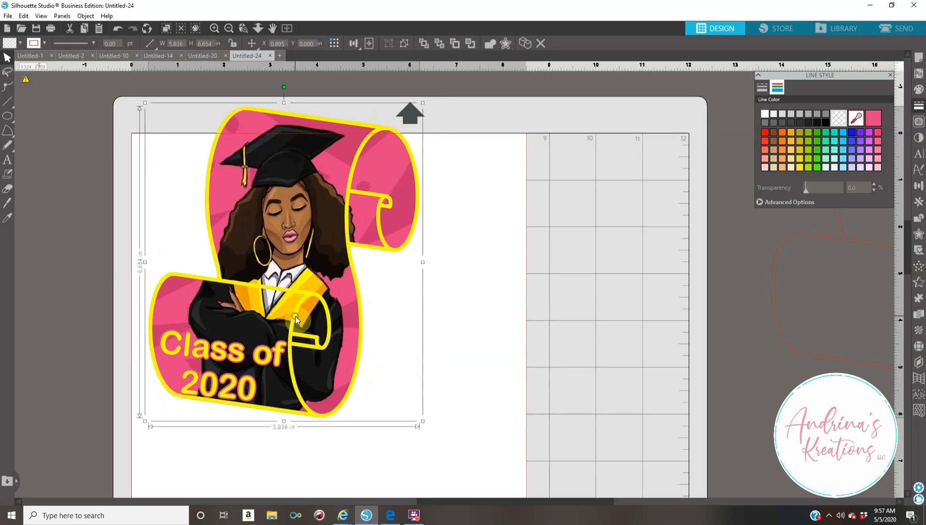
Step: Duplicate the grouped design to the right of the original and flip the copy horizontally
right_click(296, 317)
click(328, 119)
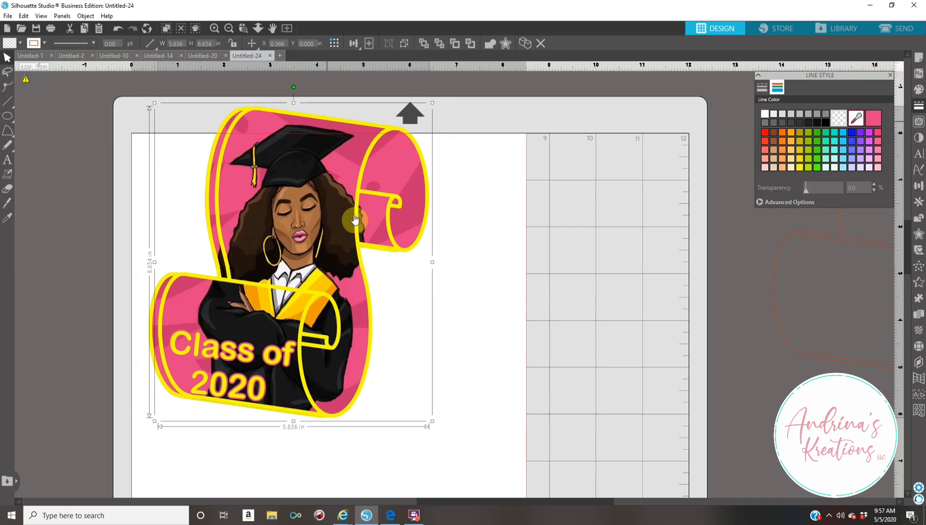
drag(354, 219, 550, 256)
right_click(550, 255)
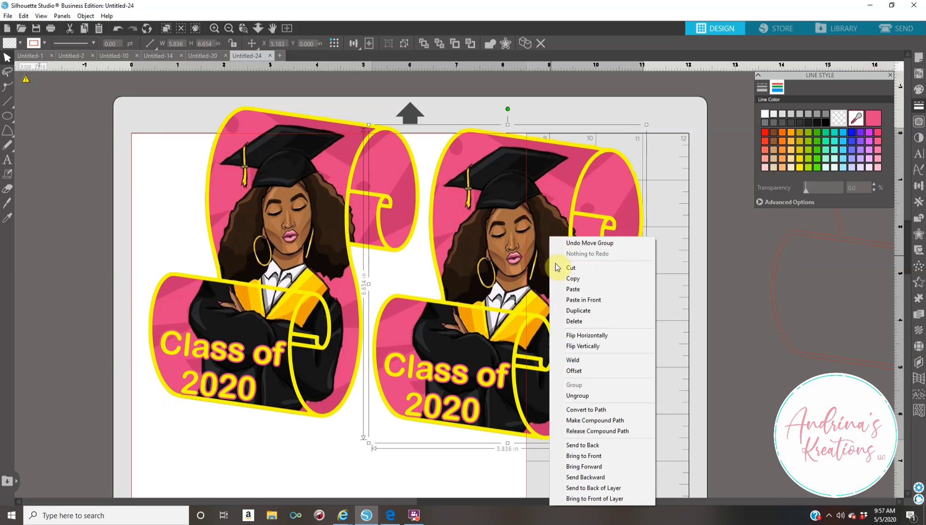
click(589, 336)
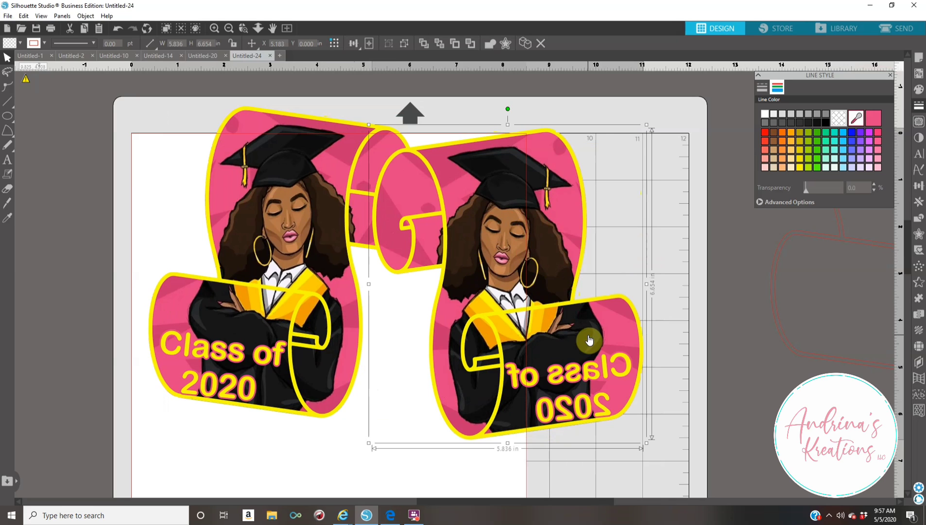
Step: Move the original design further left and raise the mirrored copy so the two sit side by side without overlapping
drag(245, 315, 209, 304)
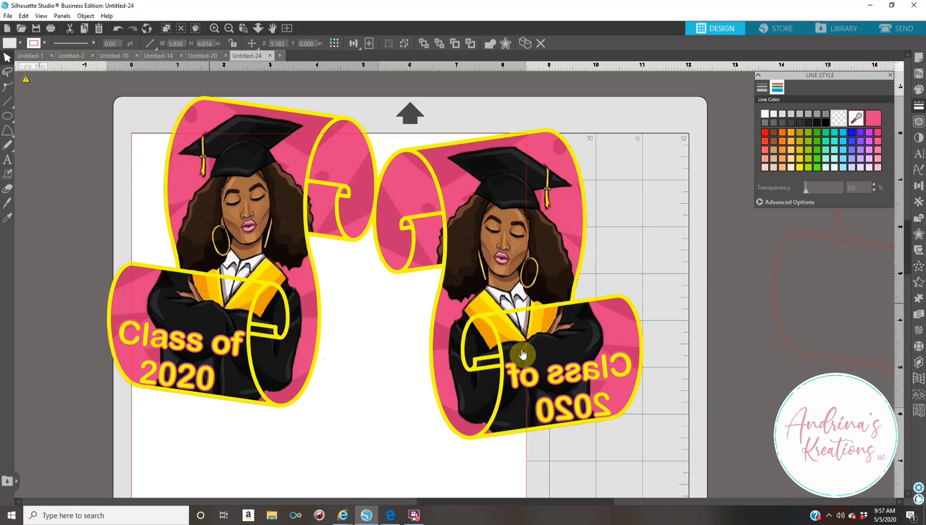
drag(525, 365, 529, 342)
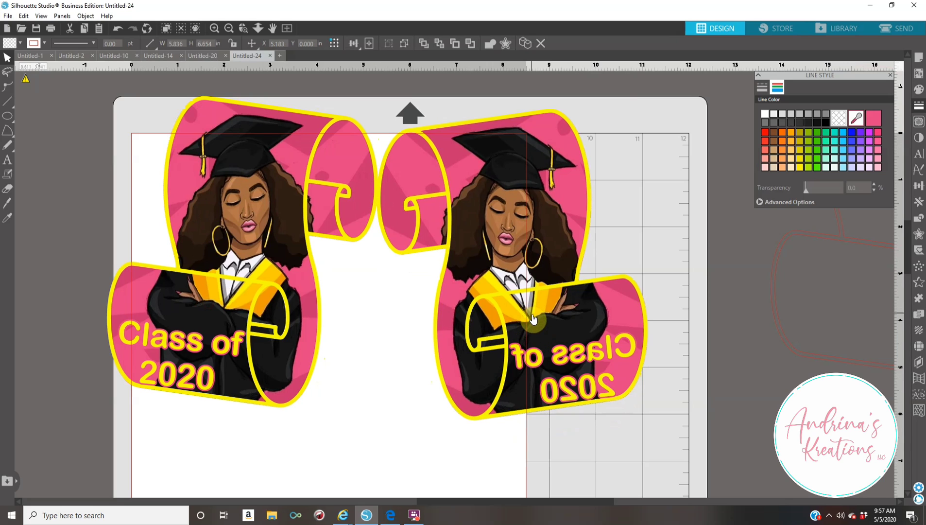
Step: Ungroup the mirrored design so its "Class of 2020" text can be edited separately
click(533, 318)
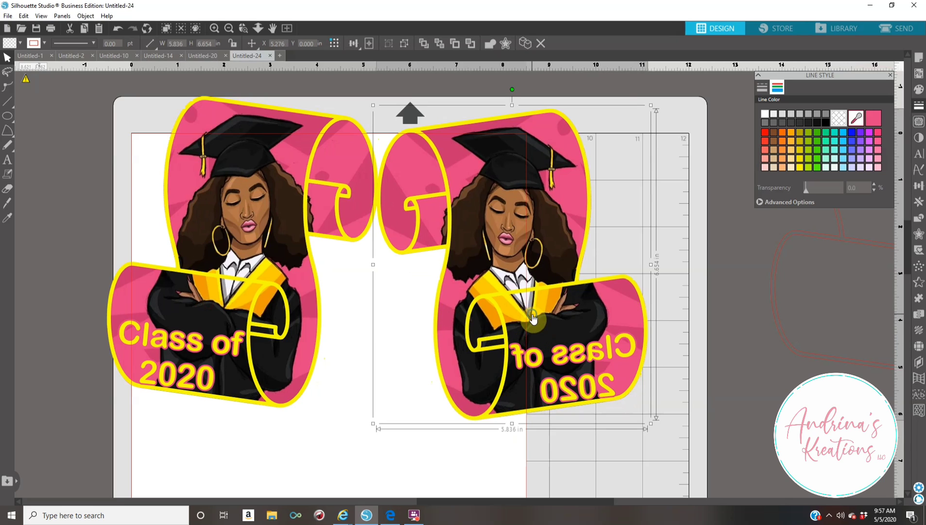
right_click(532, 314)
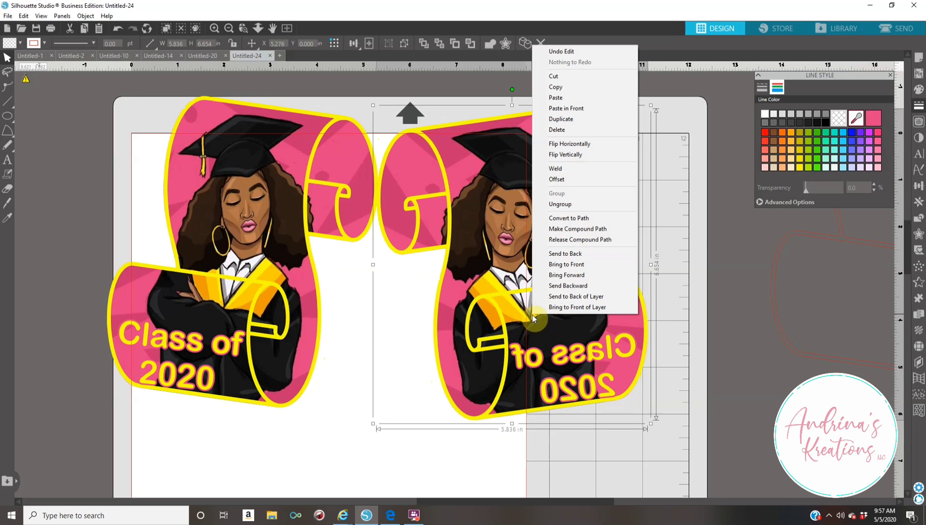
click(582, 202)
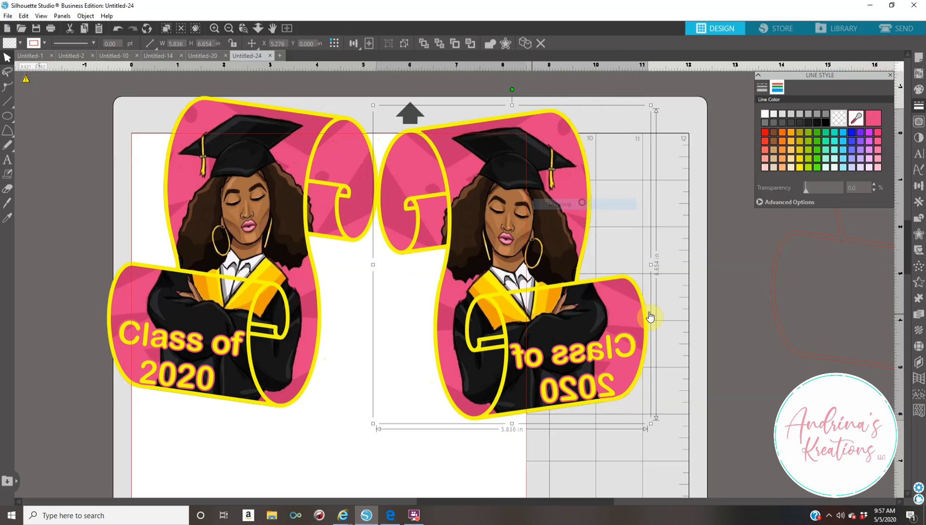
Step: Flip the mirrored copy's "Class of 2020" text horizontally, tilt it parallel to the lower roll's edge and place it inside the roll
click(540, 365)
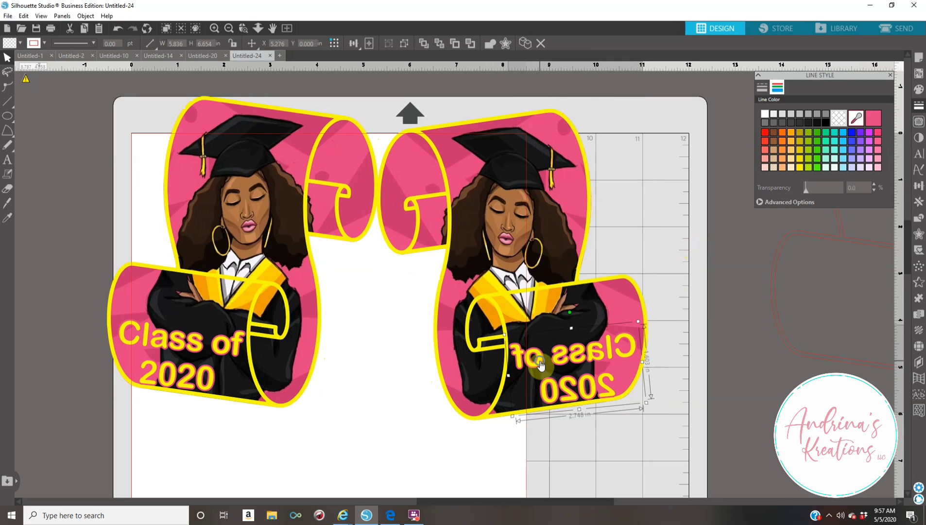
right_click(541, 365)
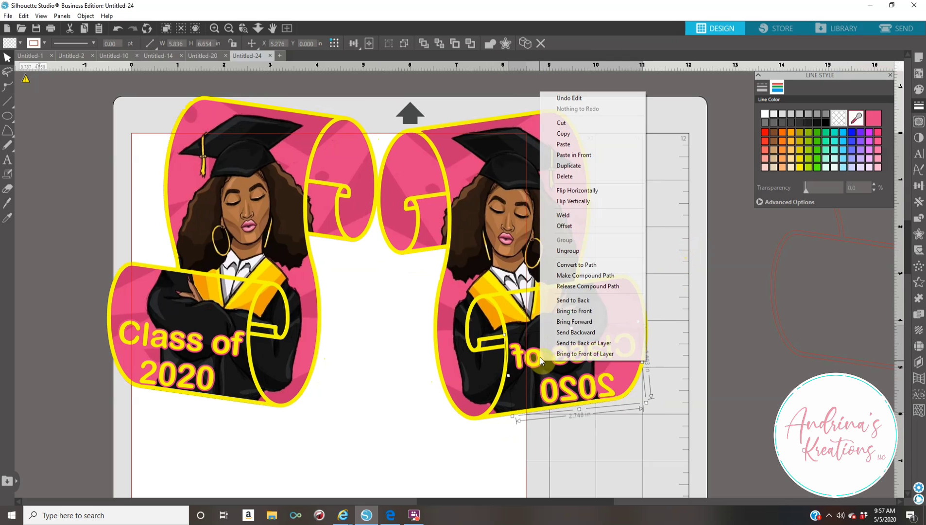
click(575, 191)
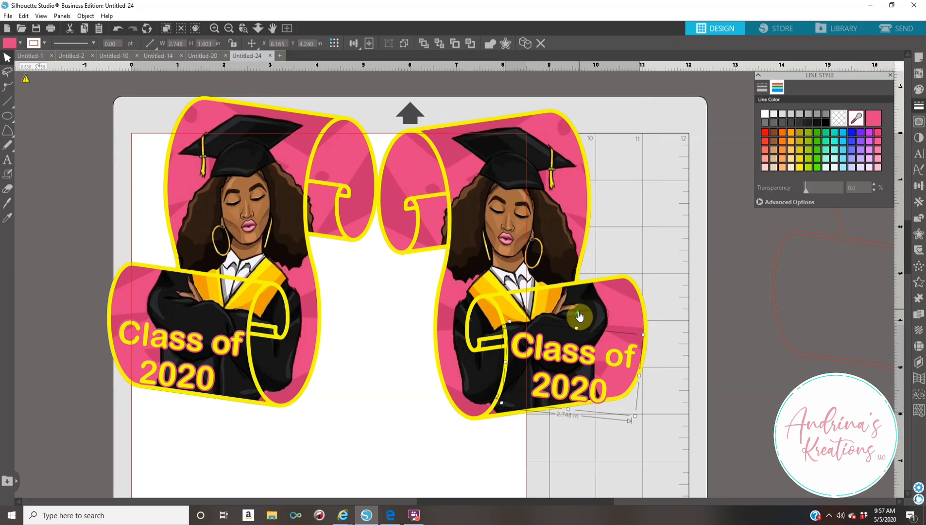
drag(579, 316, 565, 317)
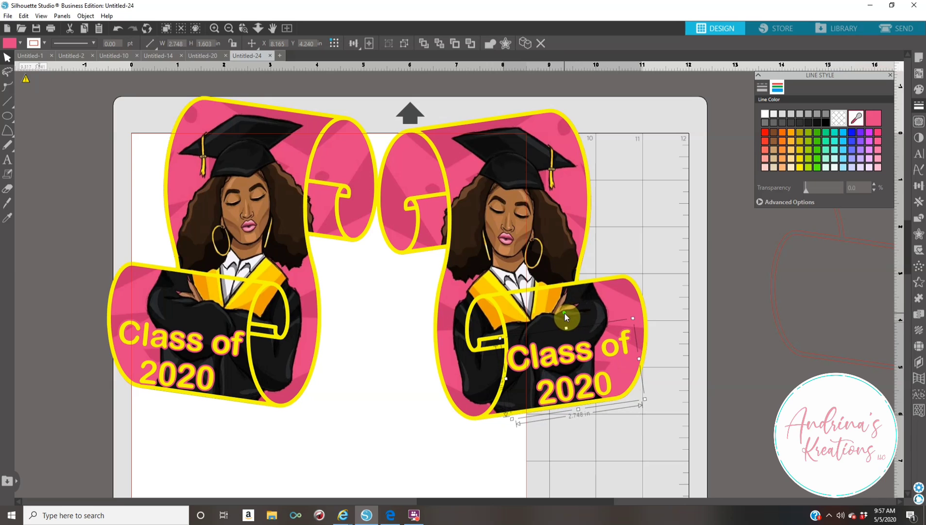
drag(580, 360, 590, 356)
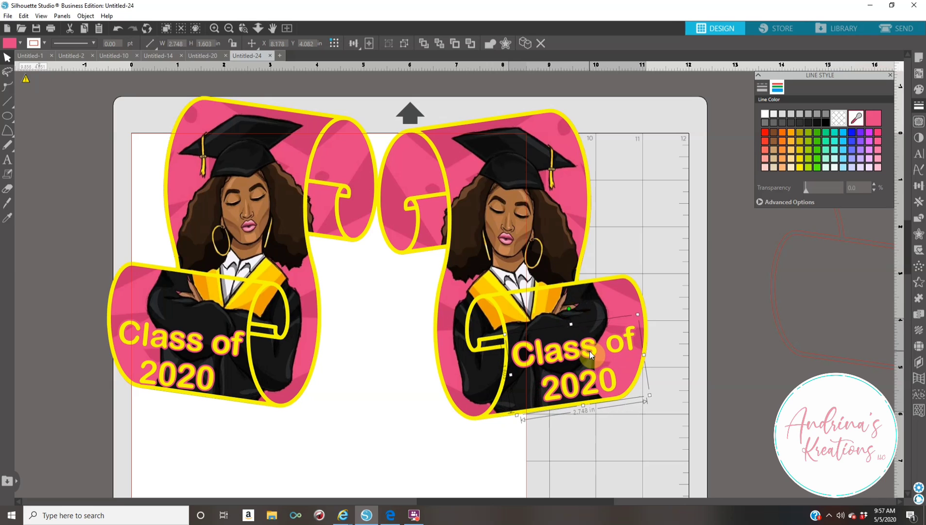
Step: Move the original scroll design further left to leave a wide gap between it and the mirrored copy
click(304, 289)
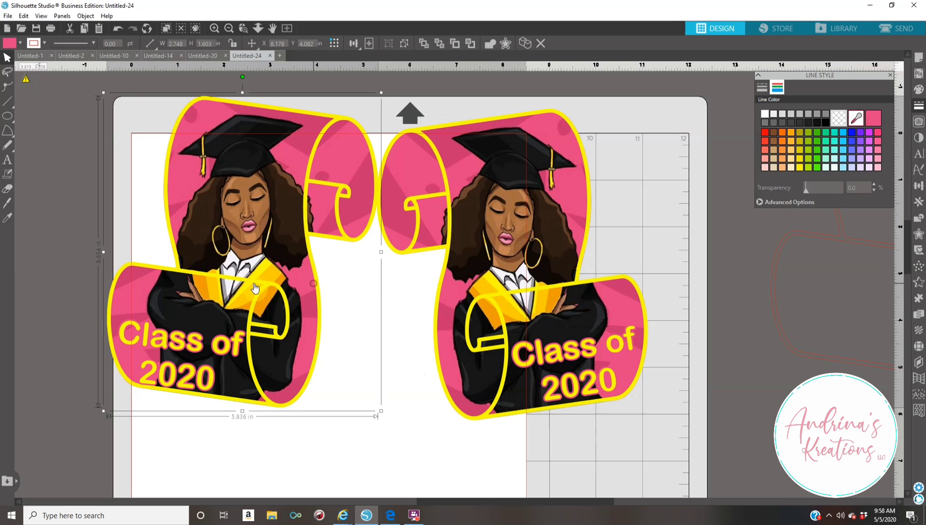
drag(254, 288, 169, 288)
click(355, 121)
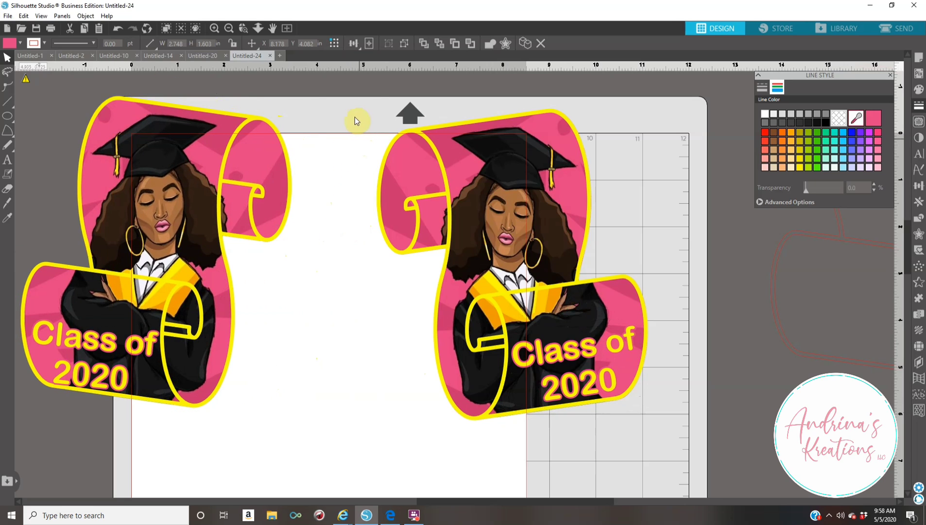
Step: Group the mirrored scroll portrait with its corrected "Class of 2020" text
drag(390, 141, 691, 423)
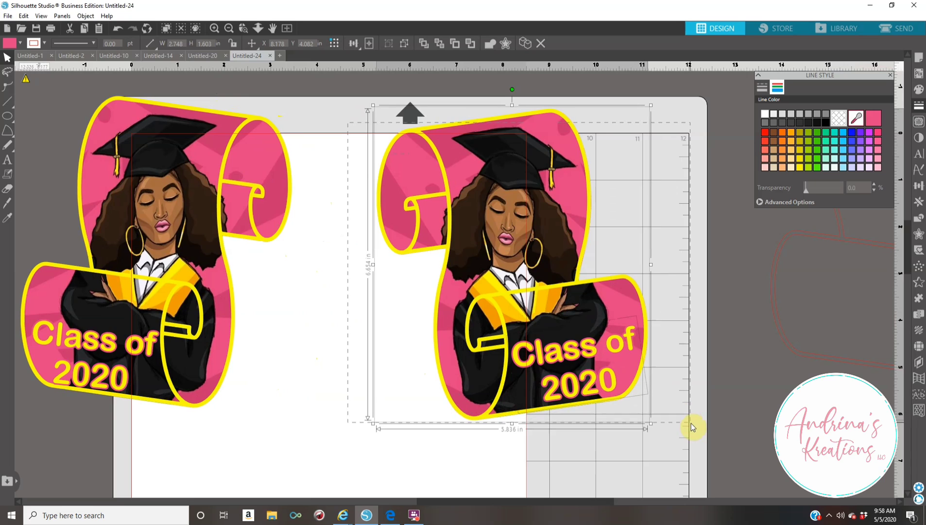
right_click(599, 377)
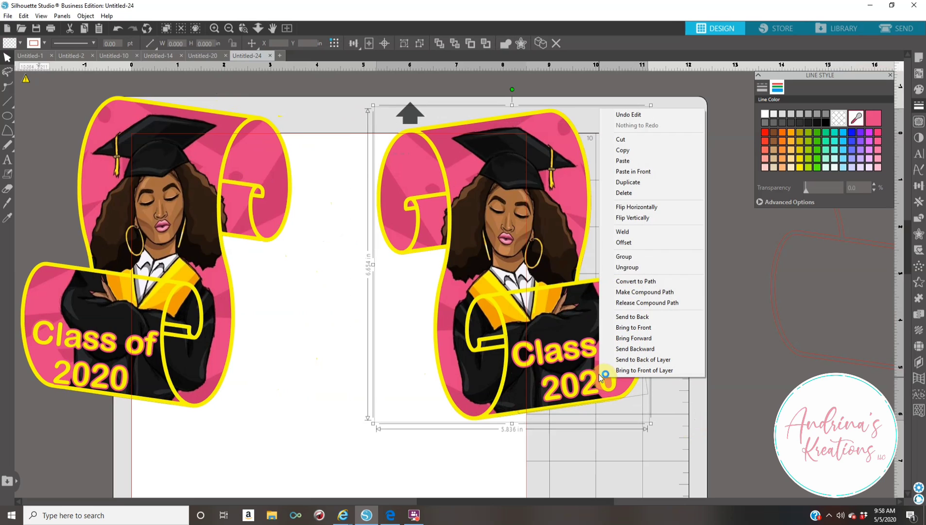
click(633, 255)
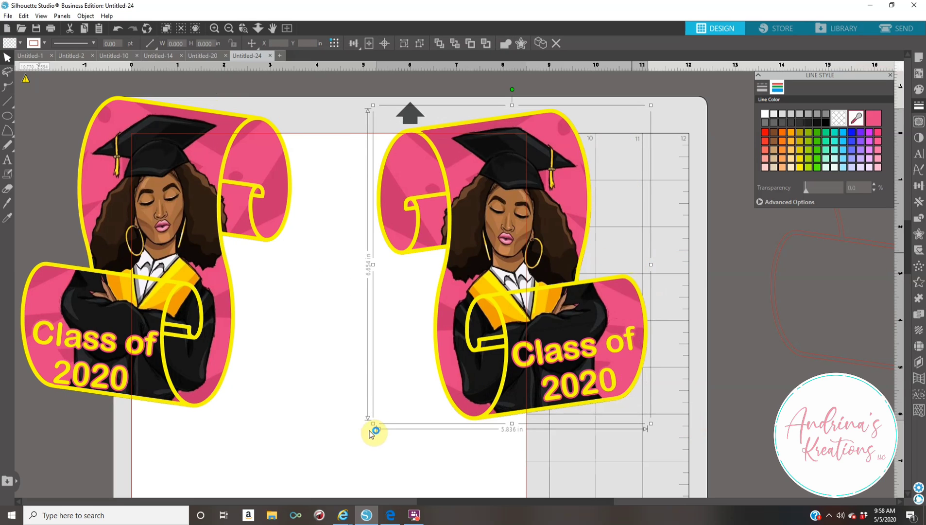
click(302, 366)
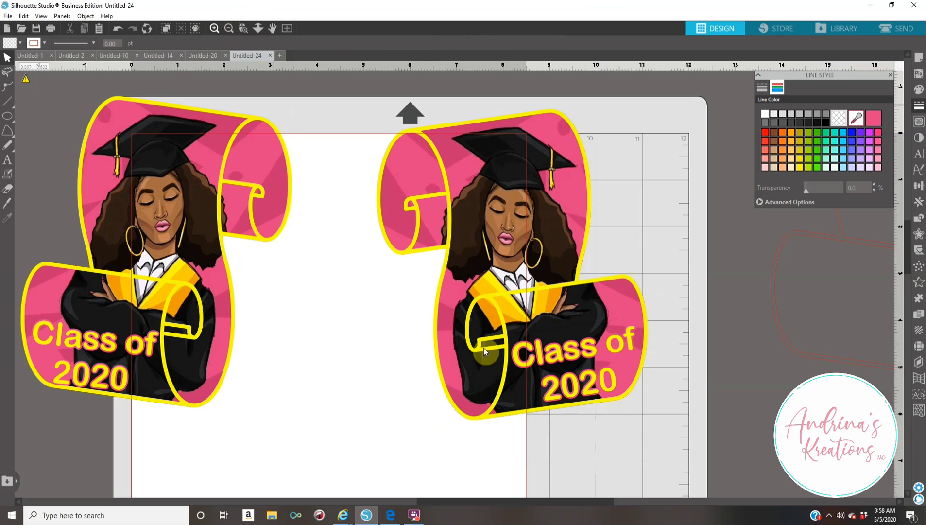
Step: Move the original design fully onto the page and place the mirrored copy close beside it, slightly lower
scroll(452, 233, down, 1)
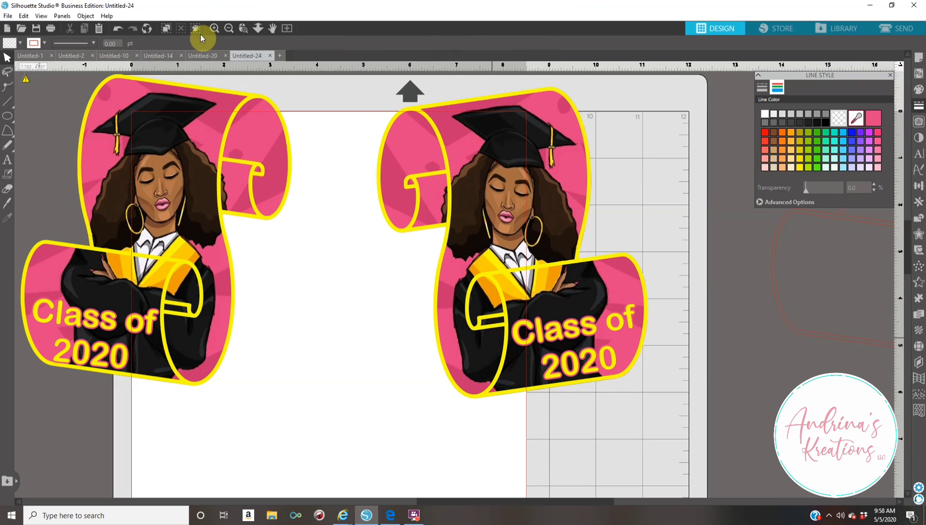
click(232, 27)
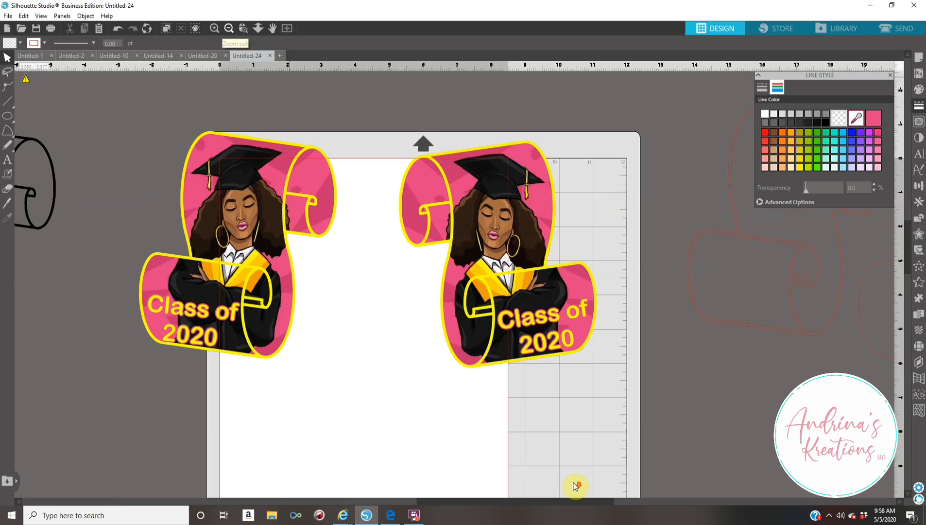
scroll(575, 483, down, 1)
scroll(475, 443, down, 1)
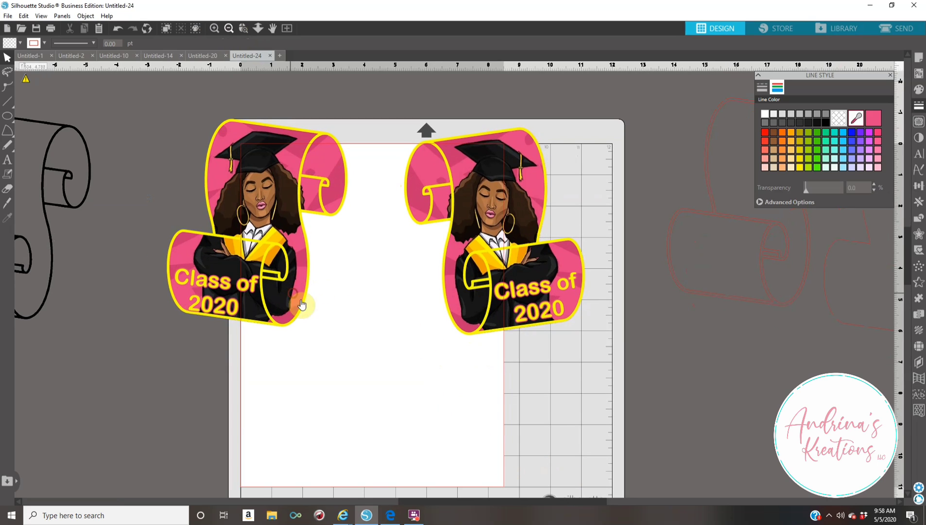
drag(300, 304, 366, 342)
drag(495, 286, 511, 348)
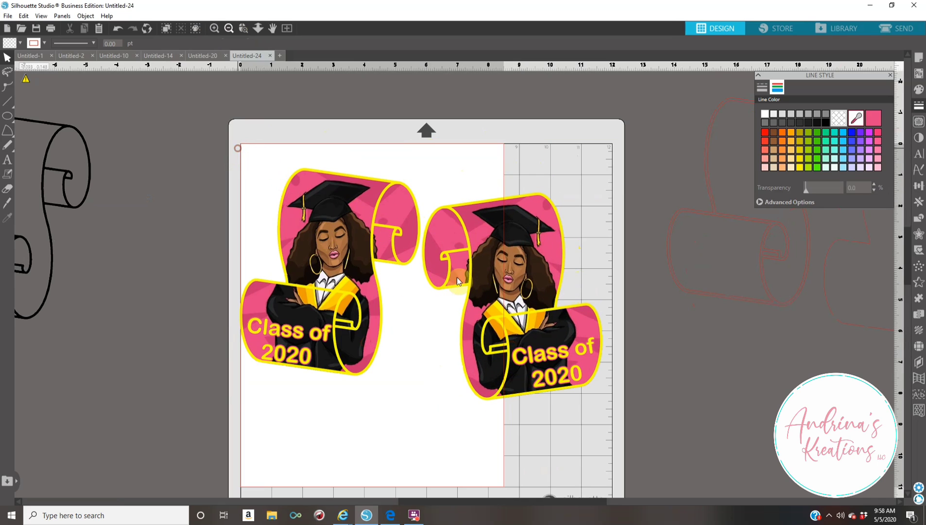
Step: Select both scroll designs and enlarge them together to about 14.5 in overall width
key(ctrl+a)
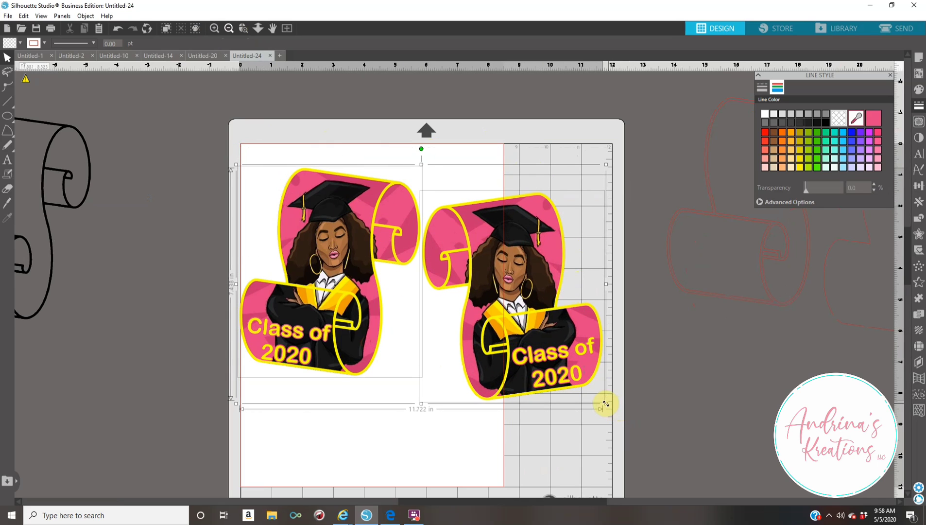
drag(607, 404, 627, 417)
drag(660, 491, 685, 457)
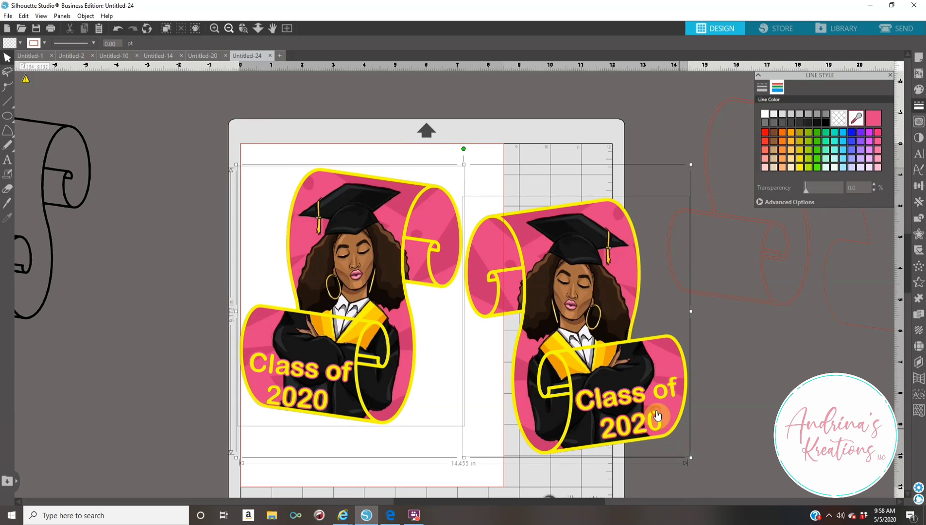
Step: Enlarge both designs together to about 15.7 in overall width and position them so the original sits inside the page
drag(657, 415, 533, 337)
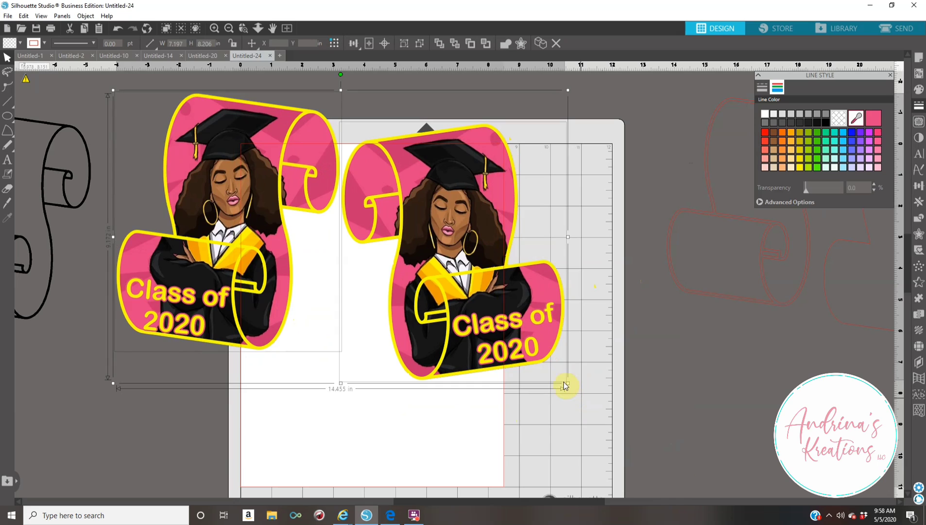
drag(568, 383, 641, 410)
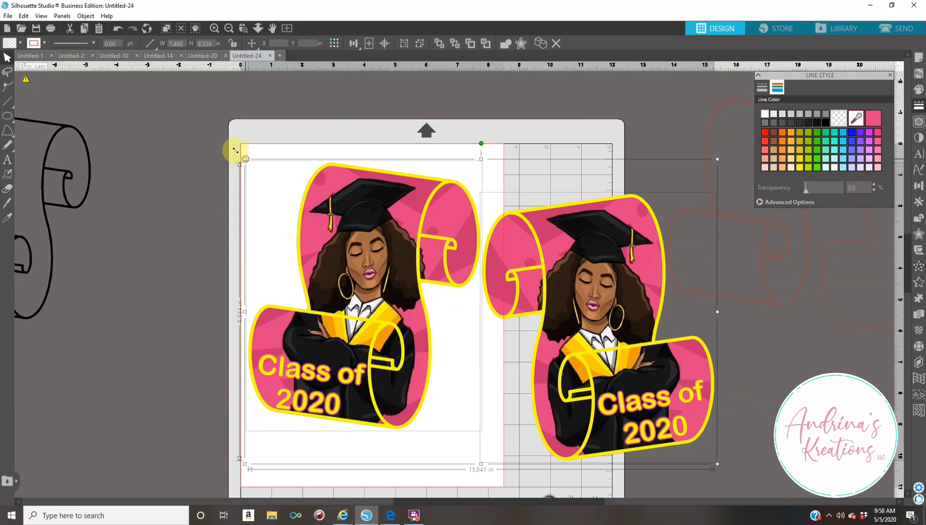
drag(236, 151, 228, 141)
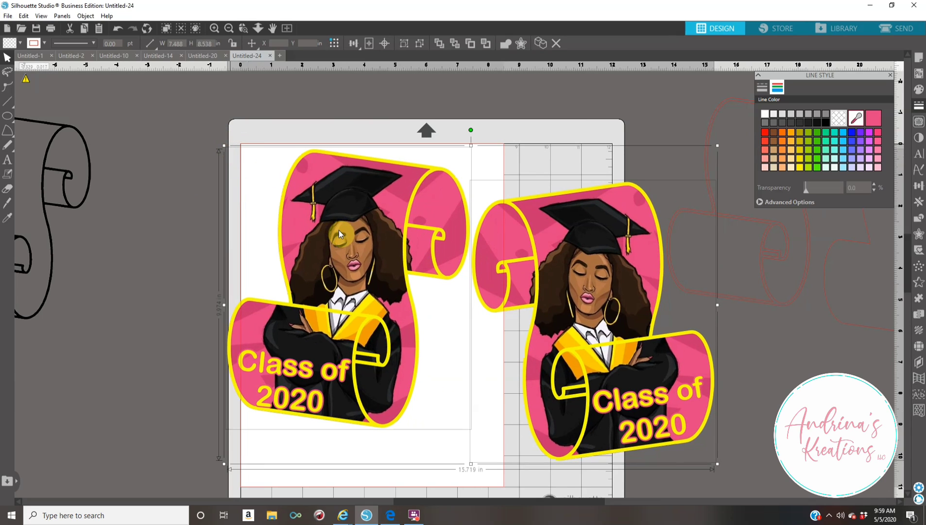
drag(339, 235, 361, 244)
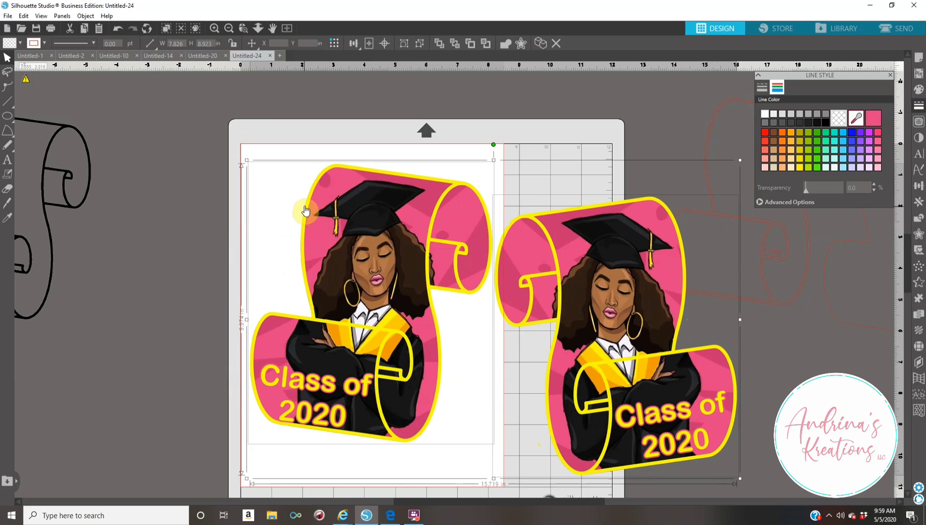
Step: Open the page setup options and move the mirrored copy up and right, clear of the page
click(541, 101)
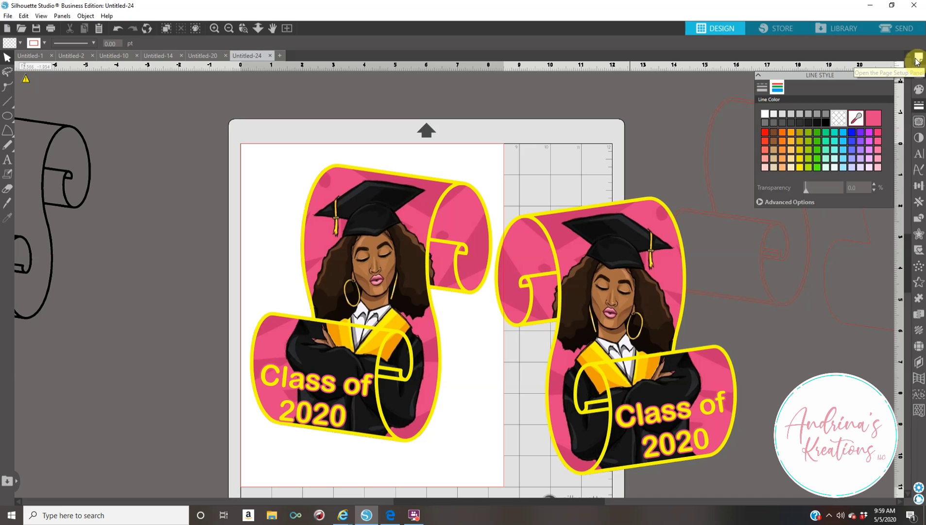
click(918, 59)
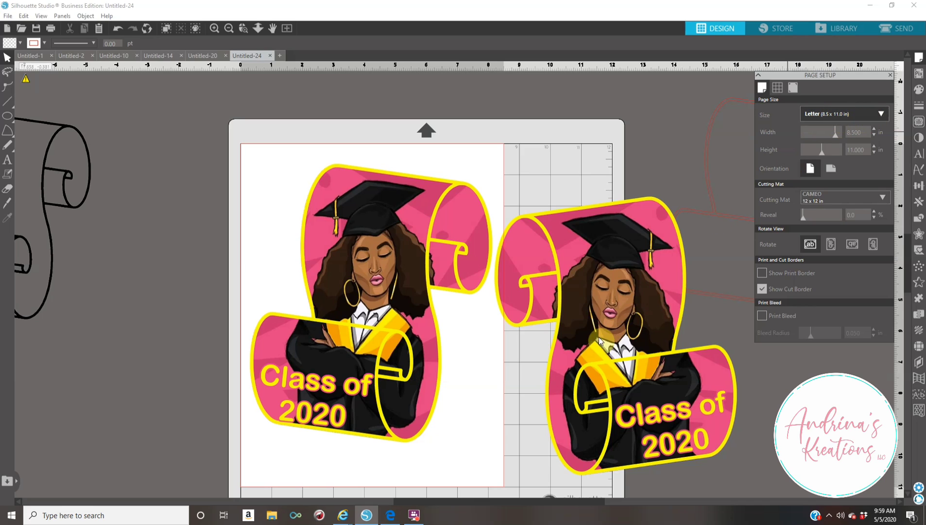
drag(647, 425, 664, 325)
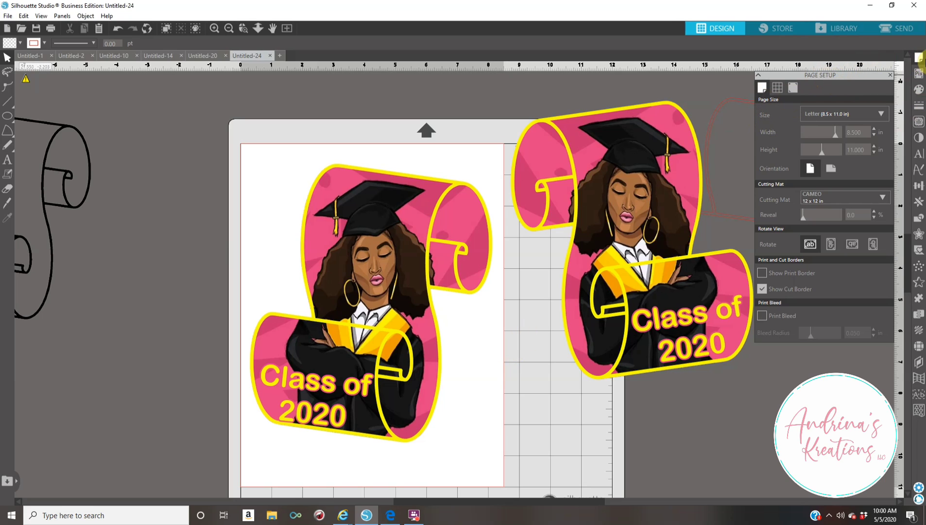
Step: Turn on Type 1 registration marks for CAMEO, Portrait, Curio and set their thickness to 1.00
click(794, 87)
click(793, 88)
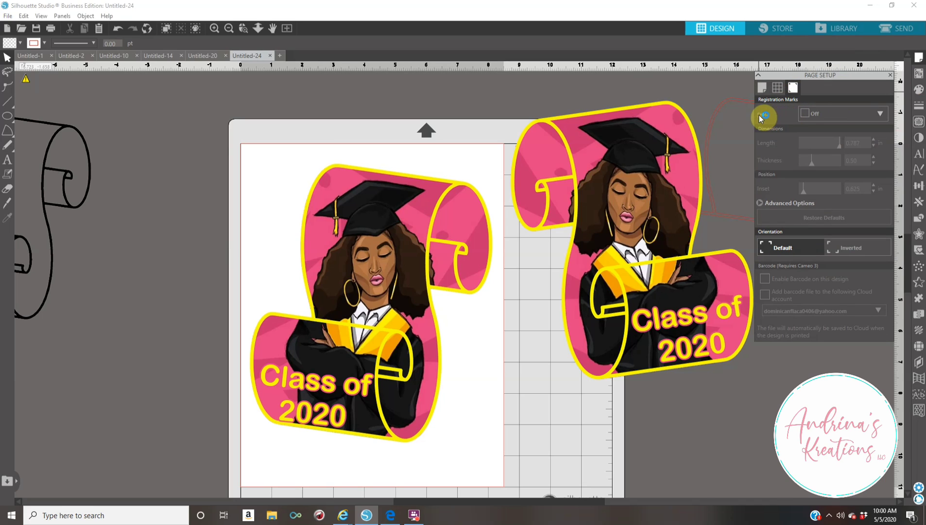
click(837, 115)
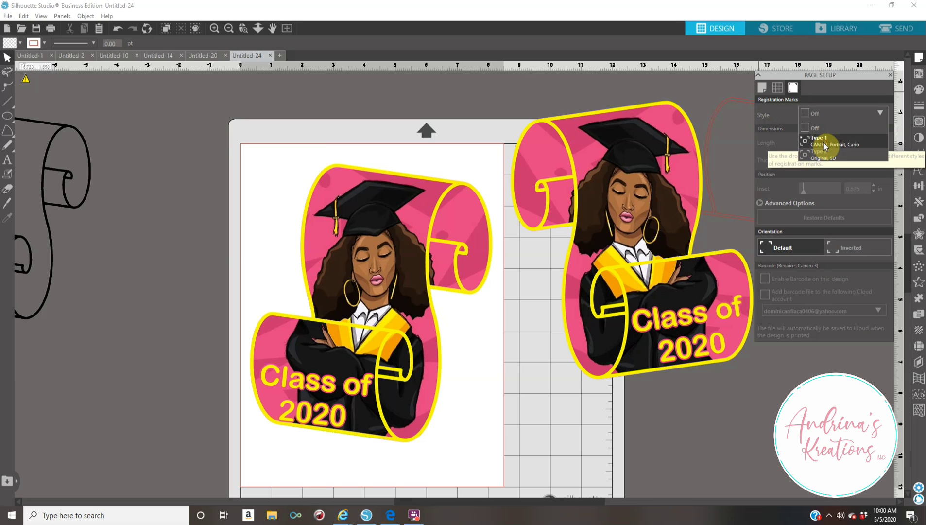
click(825, 146)
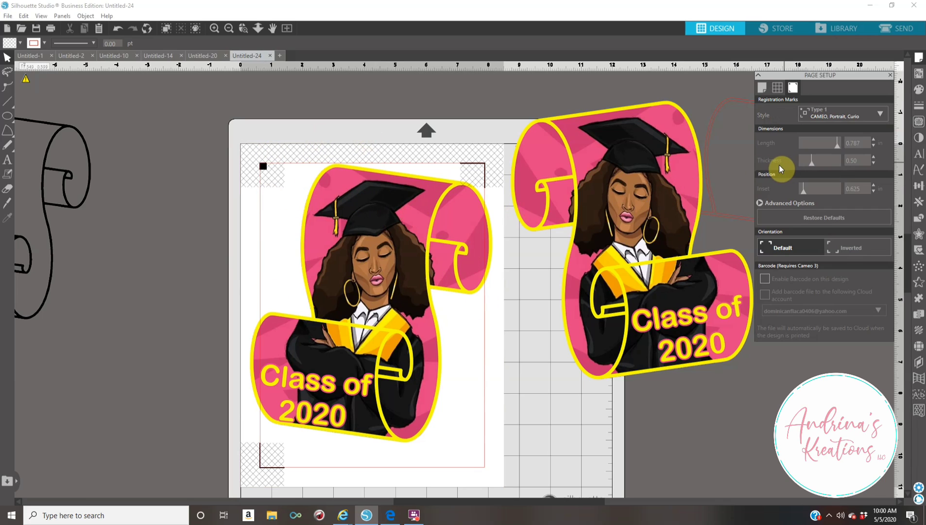
drag(812, 162, 857, 171)
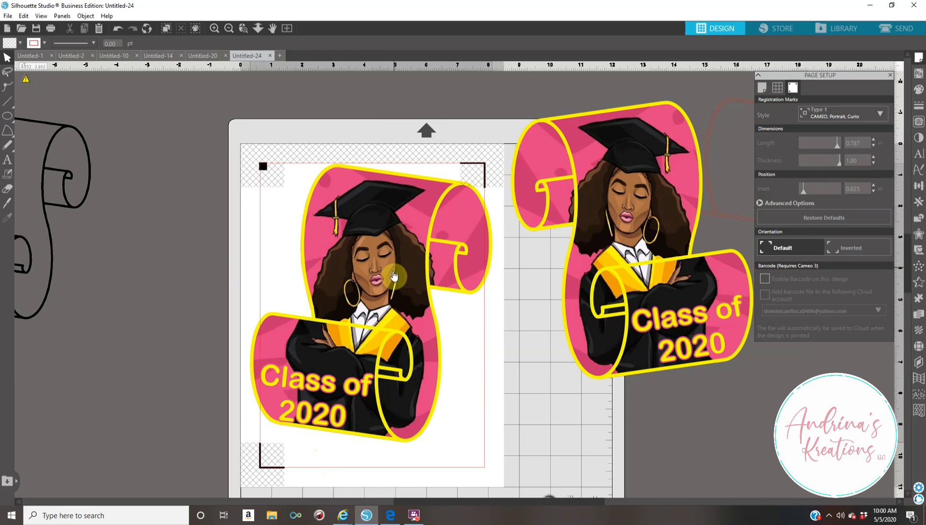
Step: Shift the original design slightly down and left between the registration marks, then enlarge it to about 8.02 in wide
click(394, 275)
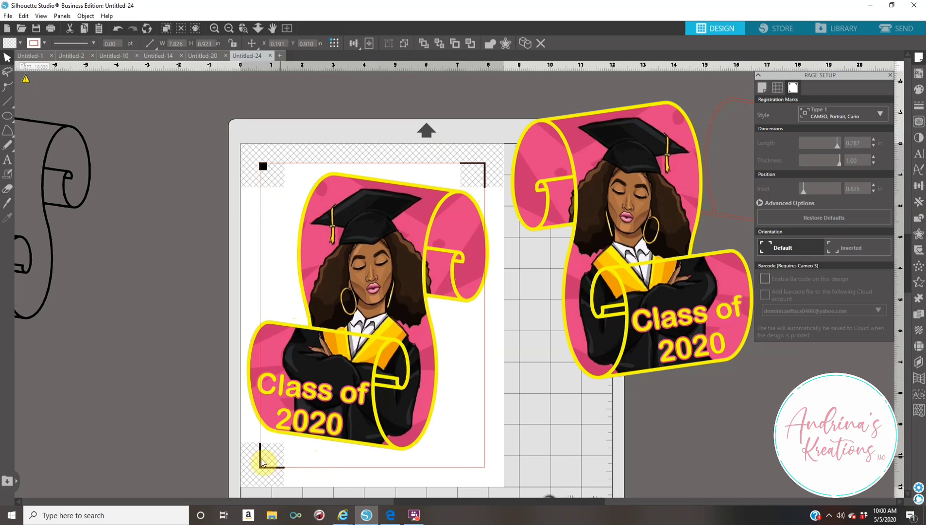
click(273, 204)
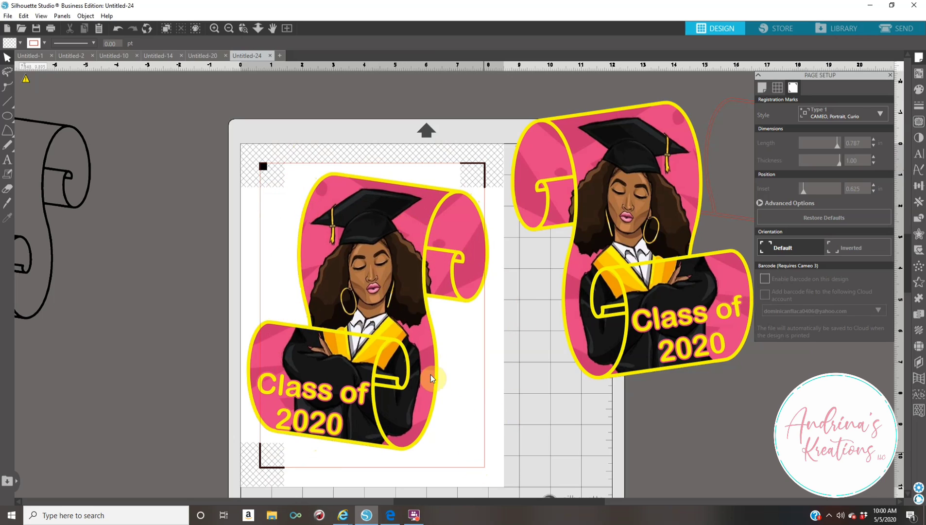
click(395, 307)
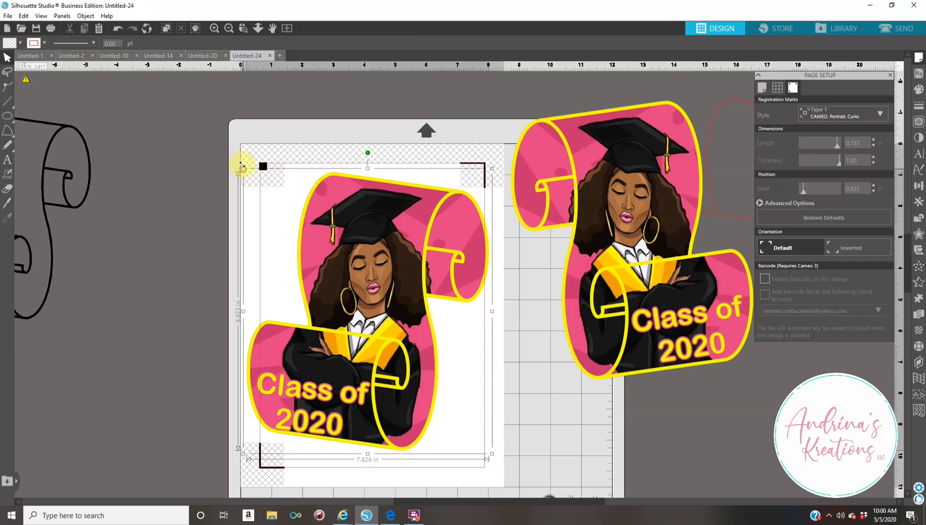
drag(242, 166, 238, 161)
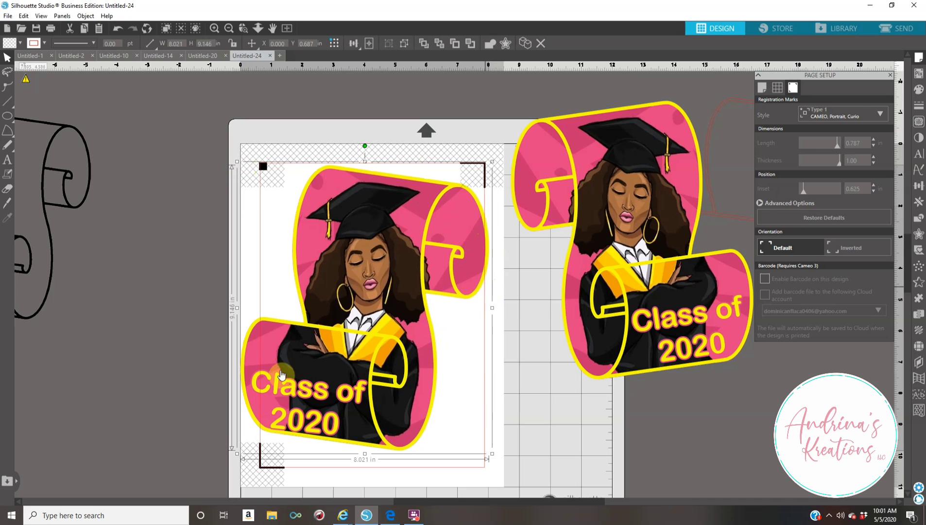
Step: Undo the last enlargement of the original design and switch to the cut-sending setup
click(121, 32)
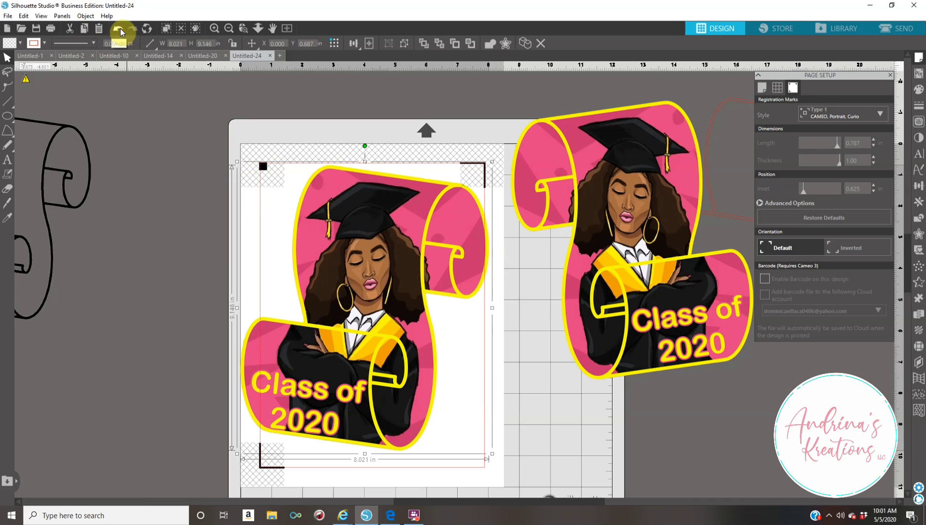
click(121, 32)
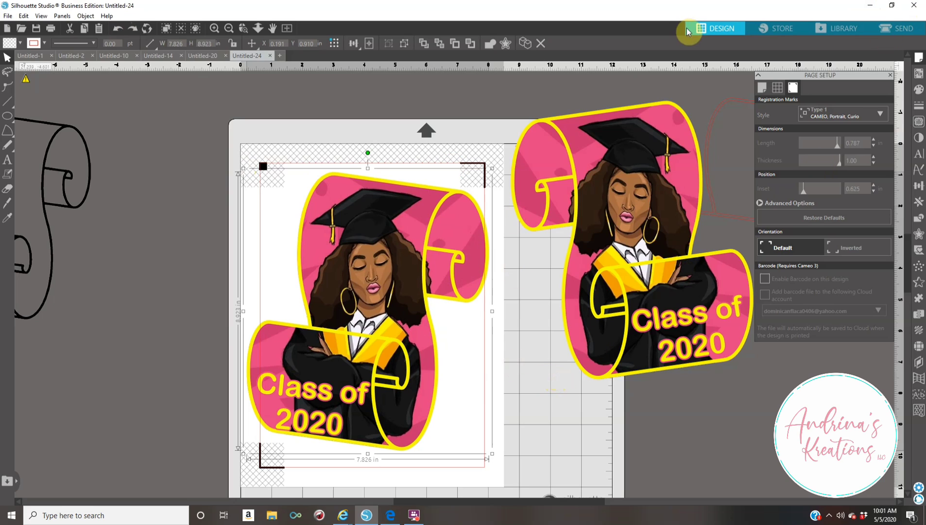
click(902, 28)
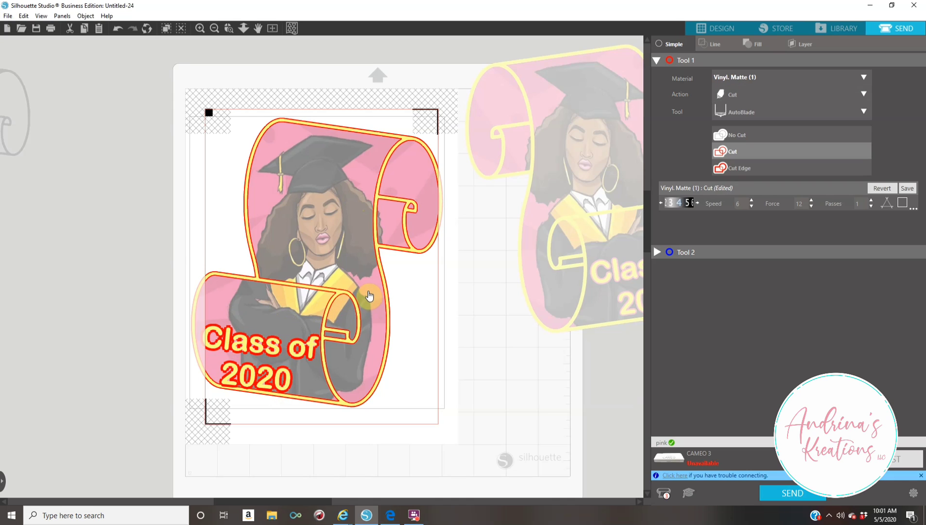
Step: Compare the Cut and Cut Edge options on the design, finishing with Cut Edge so only the outer outline is cut
click(737, 167)
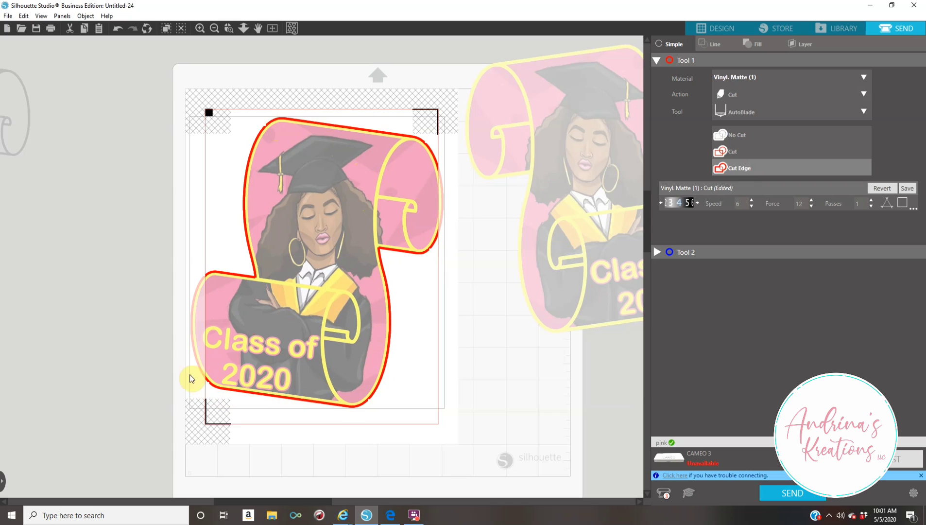
click(736, 153)
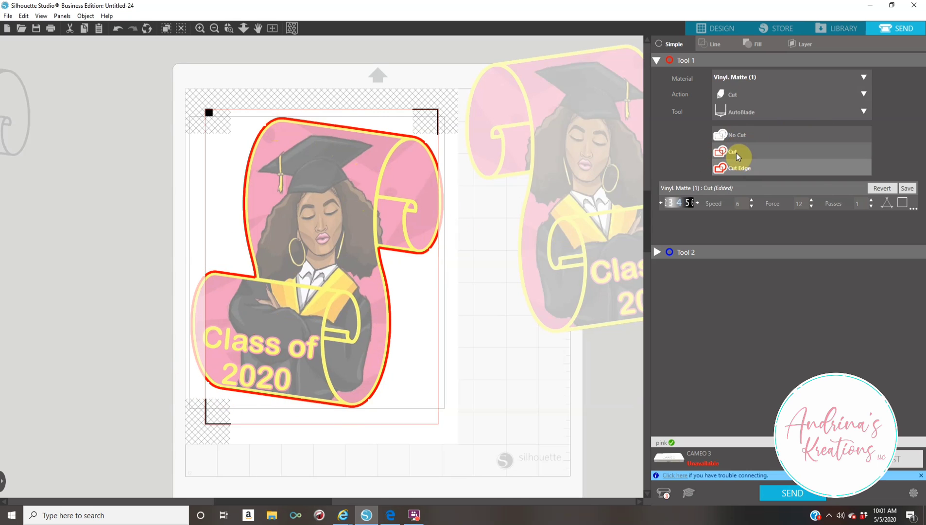
click(736, 153)
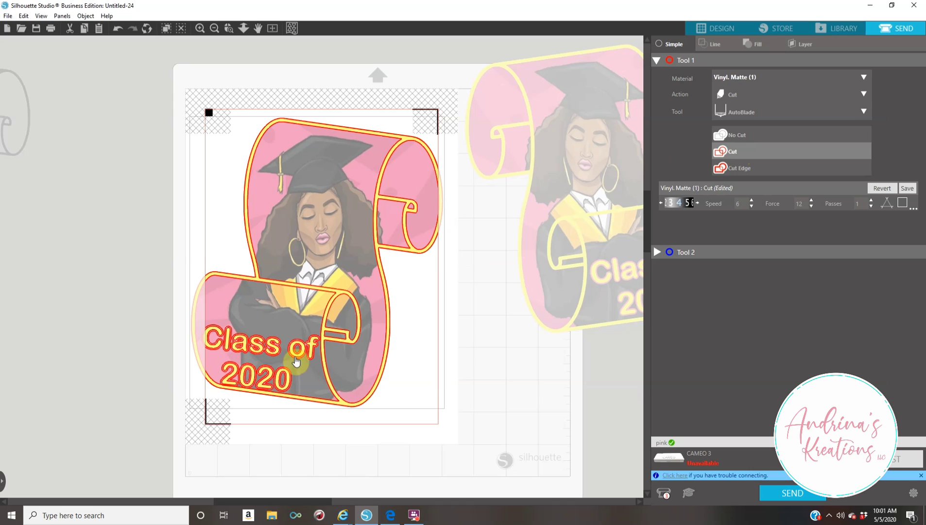
click(747, 167)
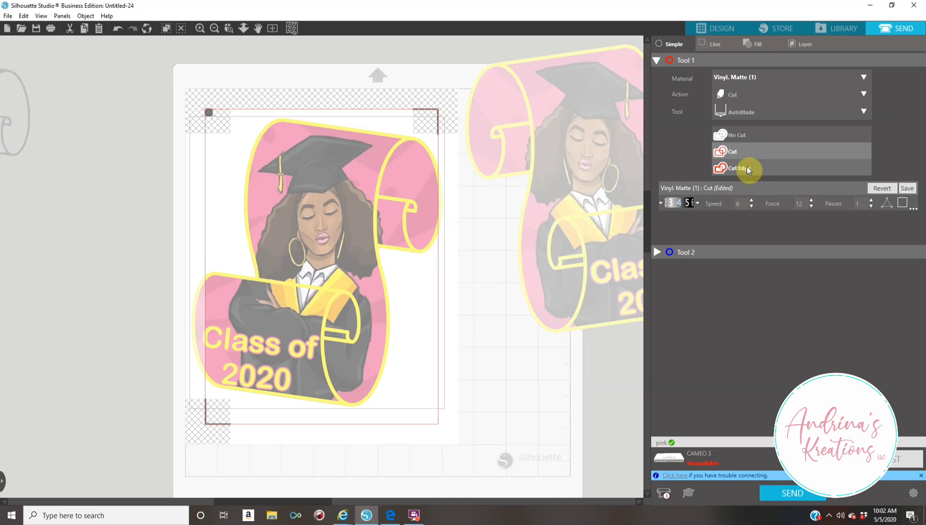
Step: Choose the user-defined material Cardstock, Textured - Heavy (1) for Tool 1 and send the job to the cutter
click(749, 77)
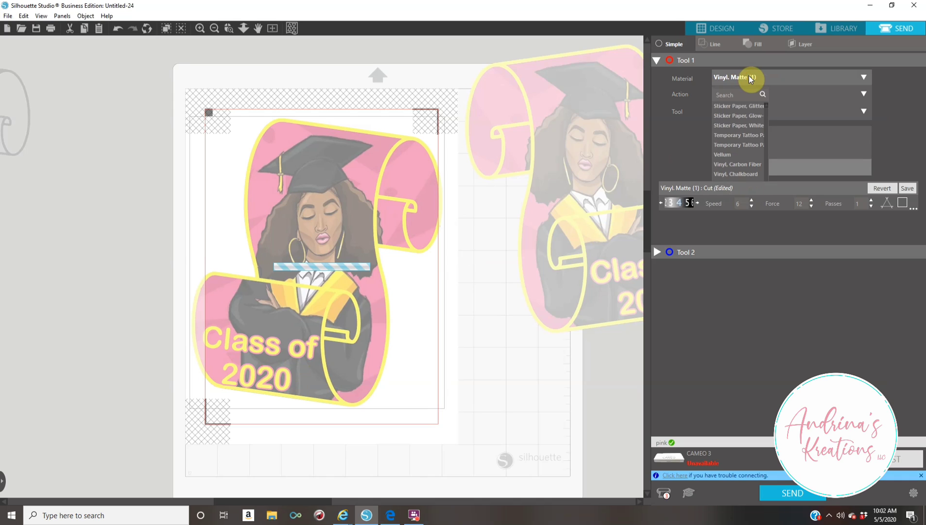
click(858, 81)
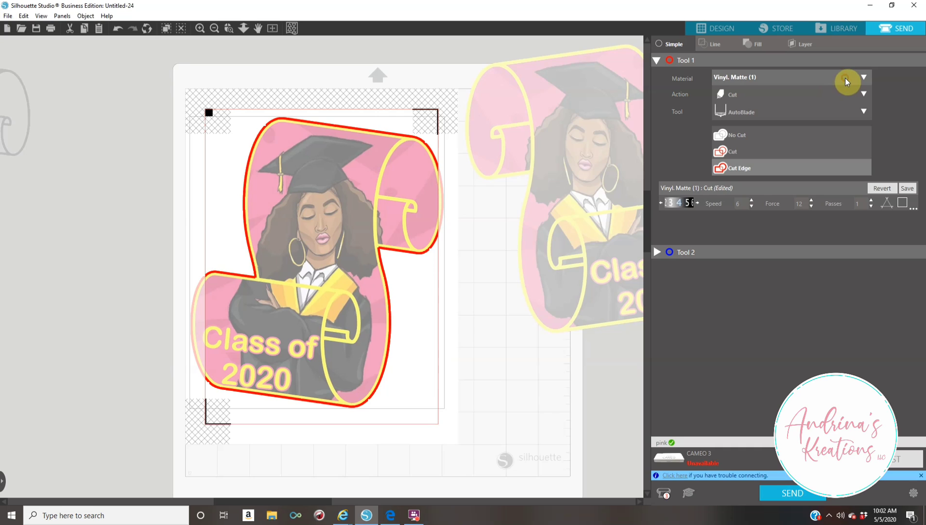
click(845, 77)
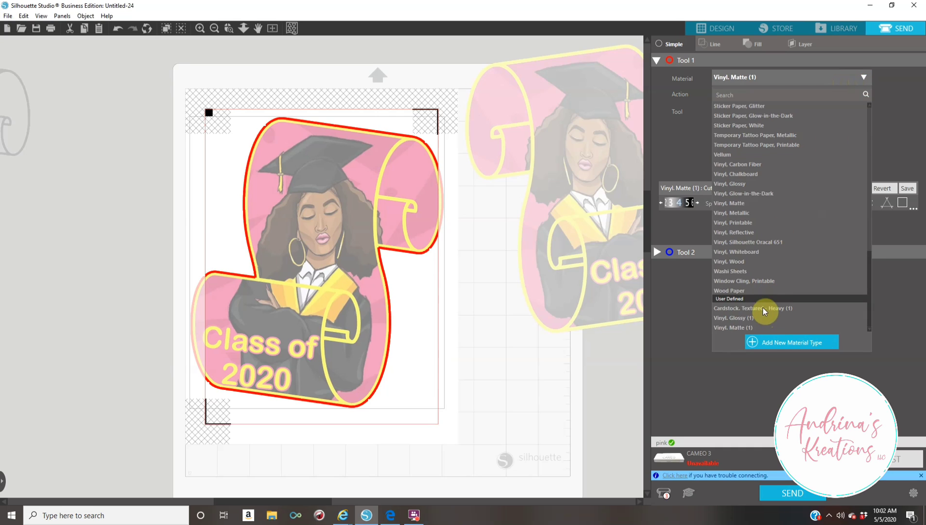
click(762, 308)
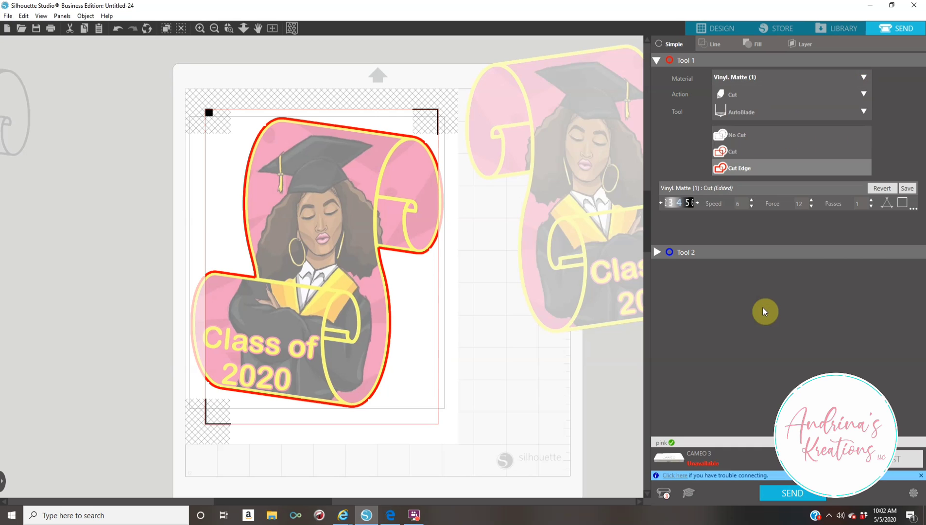
click(860, 79)
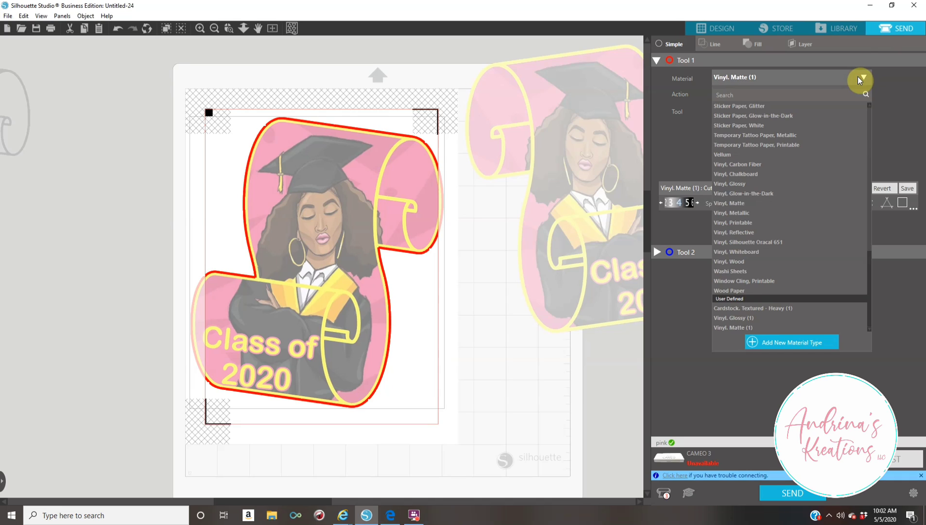
click(772, 308)
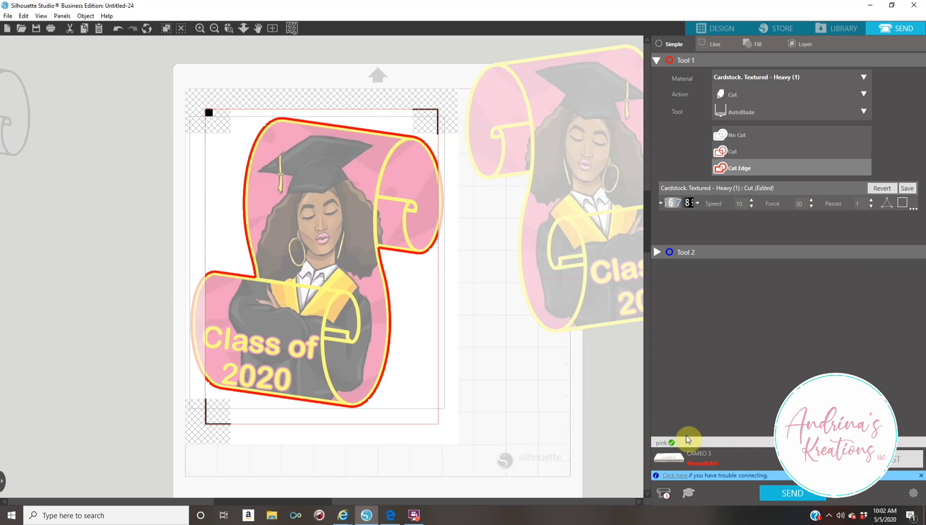
click(792, 494)
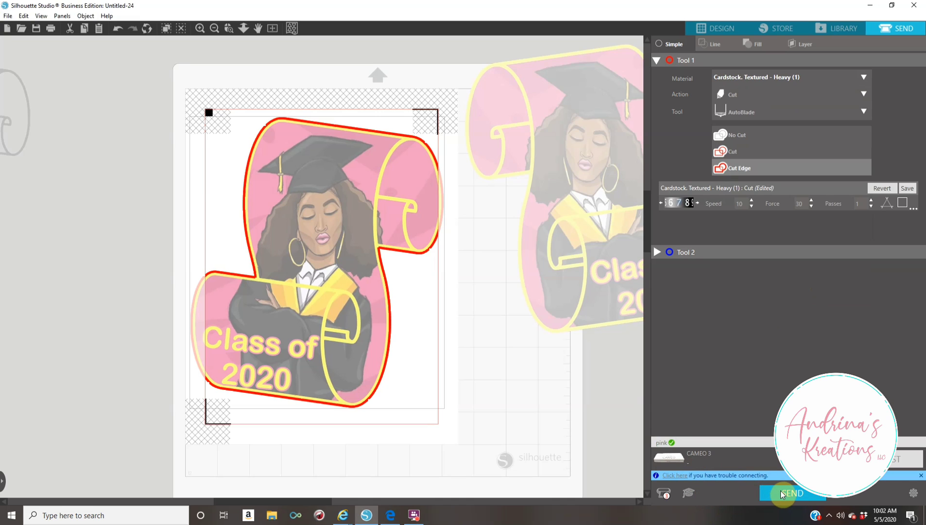